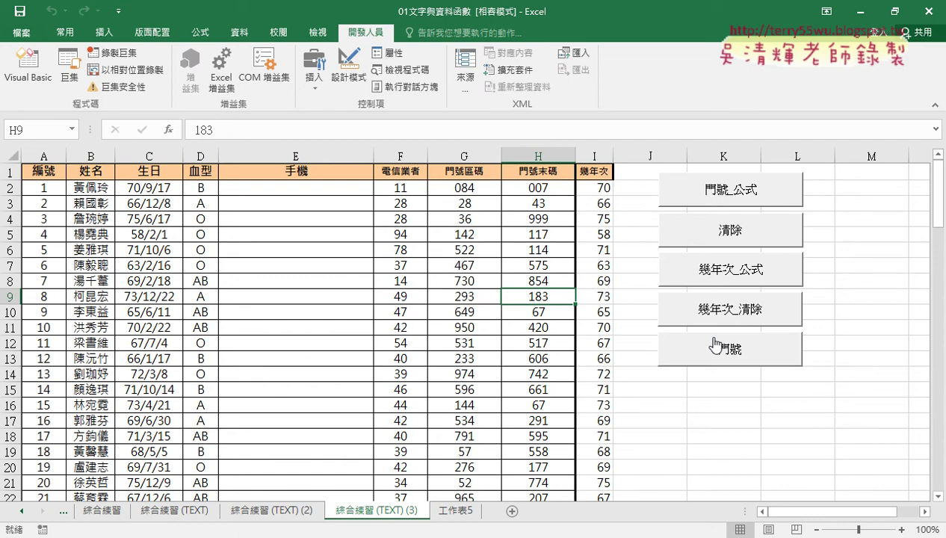
pyautogui.click(726, 199)
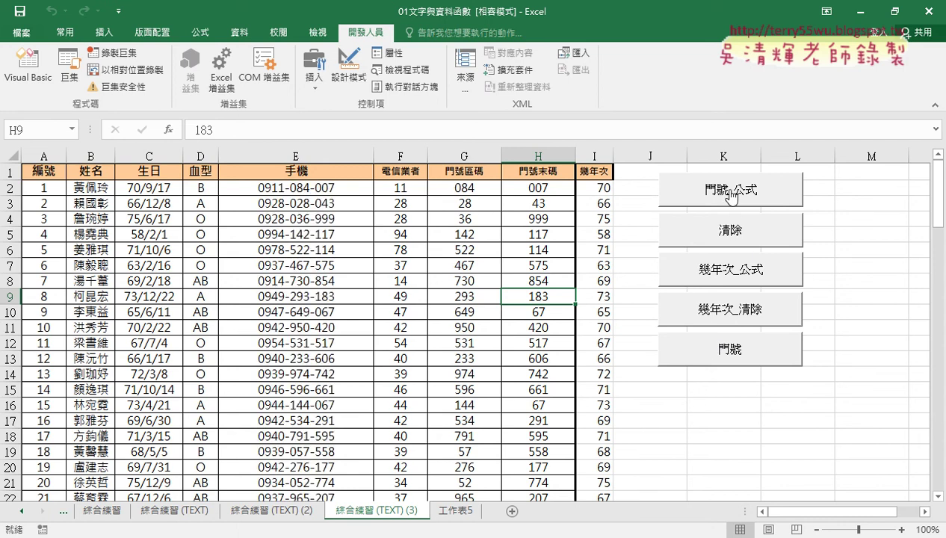
pyautogui.click(333, 188)
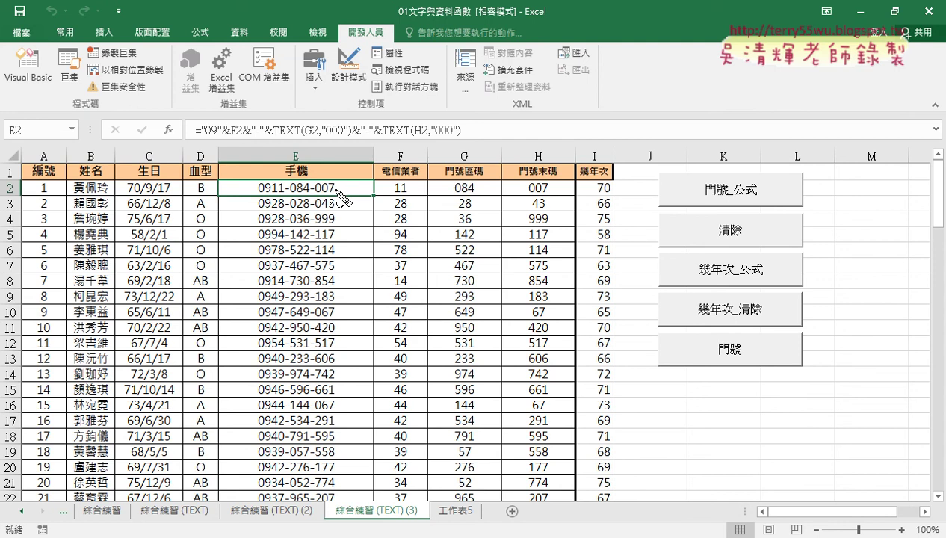
pyautogui.moveTo(337, 200); pyautogui.dragTo(359, 173)
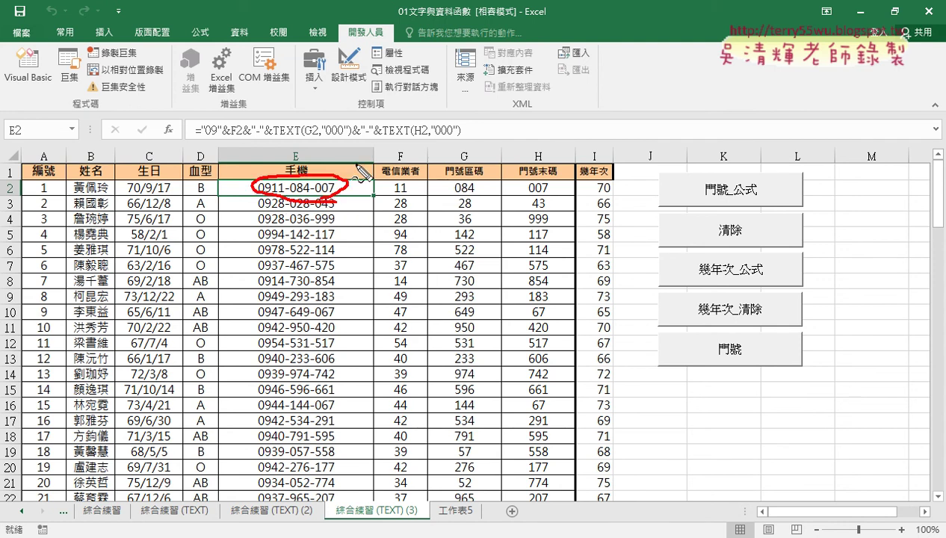
pyautogui.moveTo(183, 123); pyautogui.dragTo(392, 147)
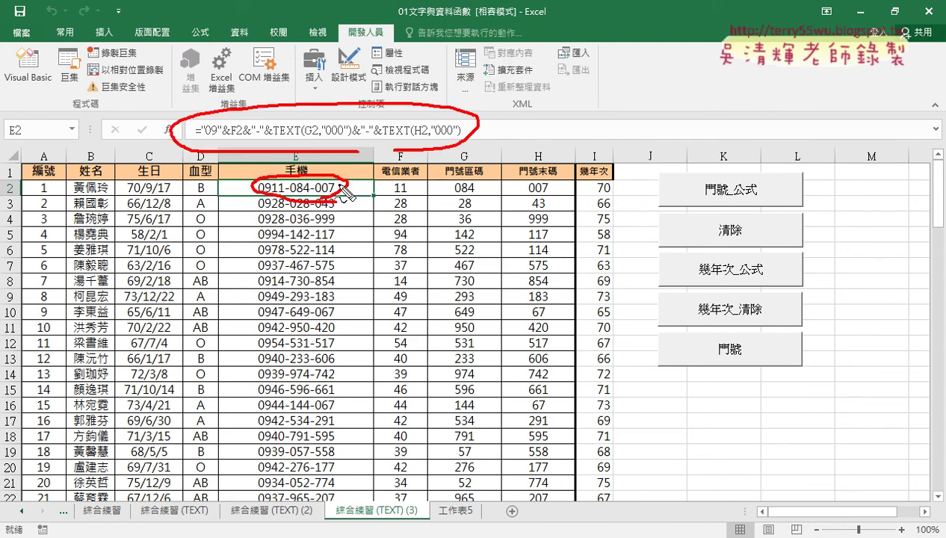
pyautogui.moveTo(342, 187); pyautogui.dragTo(370, 158)
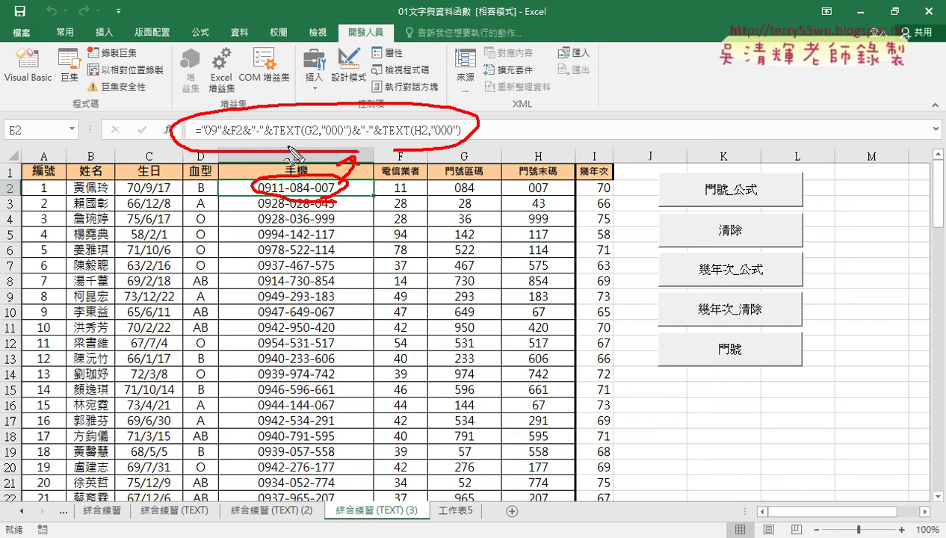
pyautogui.press('Escape')
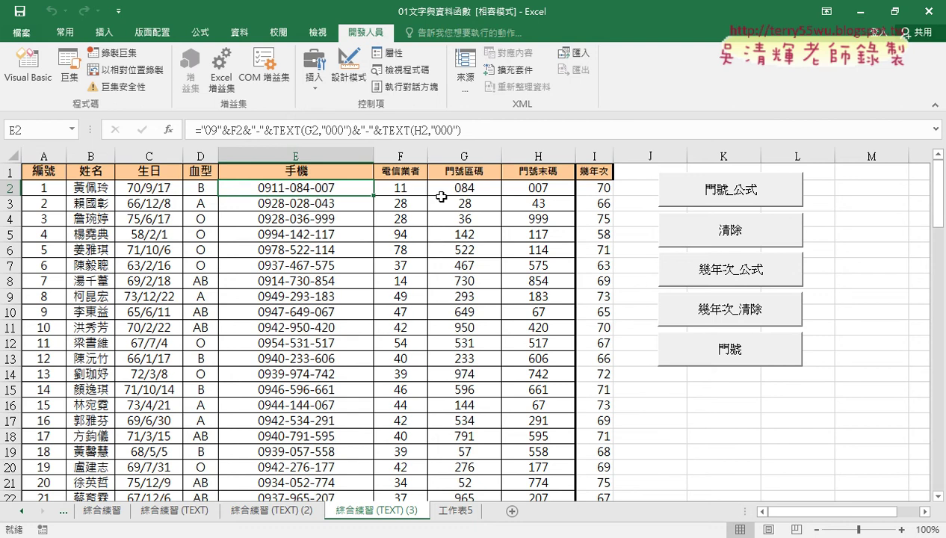
pyautogui.click(688, 239)
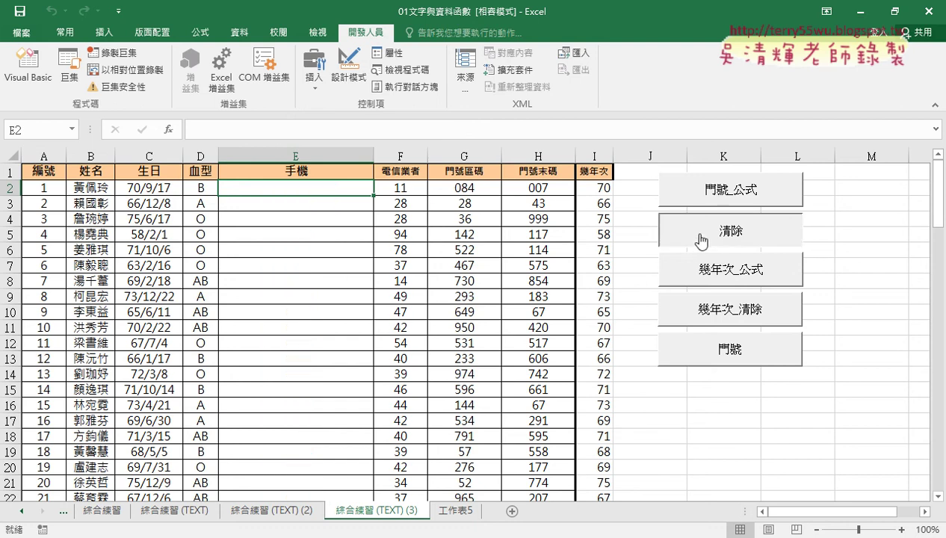
pyautogui.click(742, 356)
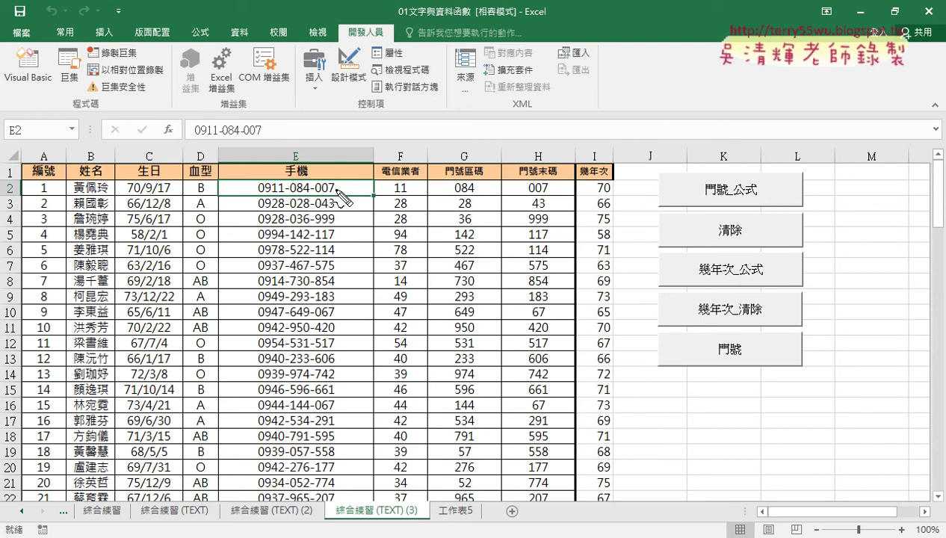
pyautogui.moveTo(262, 141)
pyautogui.mouseDown()
pyautogui.moveTo(170, 134)
pyautogui.moveTo(268, 127)
pyautogui.mouseUp()
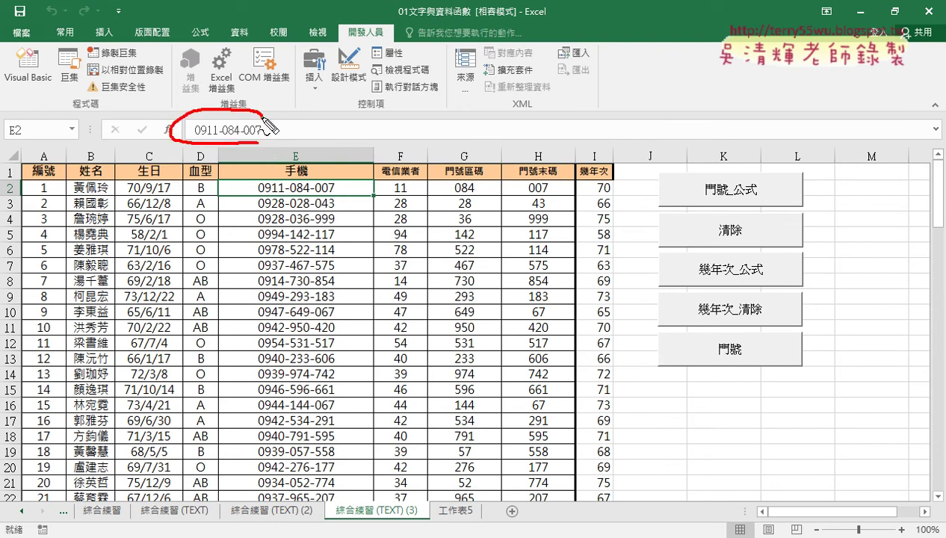
pyautogui.moveTo(315, 202); pyautogui.dragTo(335, 199)
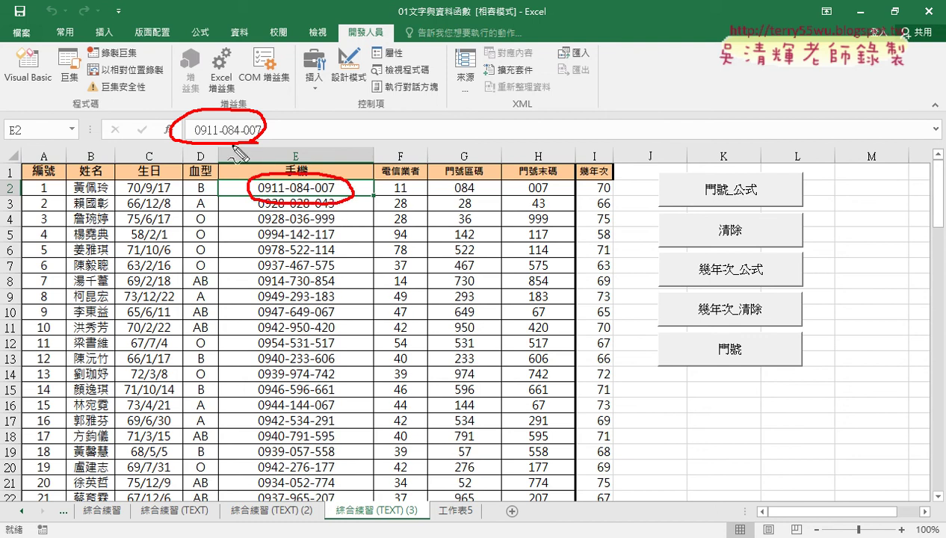
# Annotate that 門號, not 門號_公式, produced the values, and underline row 2's codes
pyautogui.moveTo(739, 337); pyautogui.dragTo(749, 352)
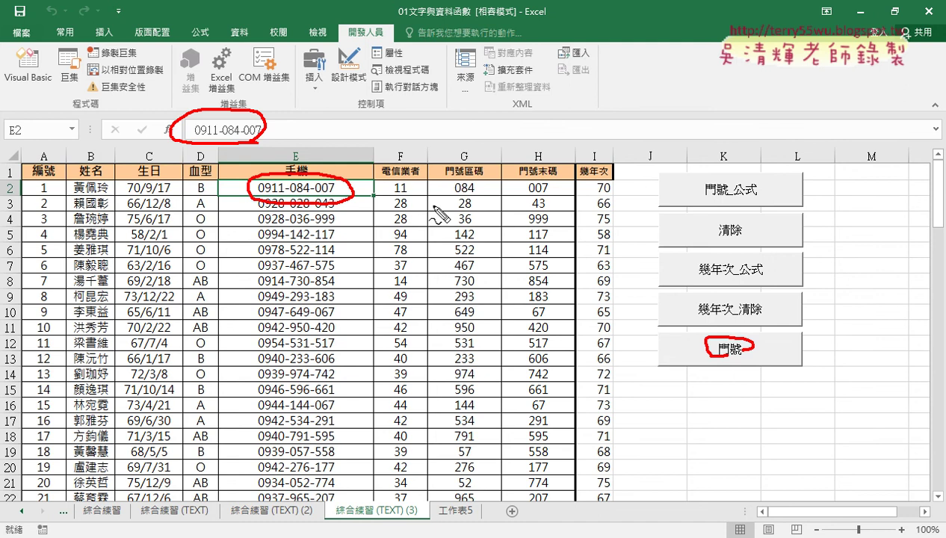
pyautogui.moveTo(715, 200); pyautogui.dragTo(759, 198)
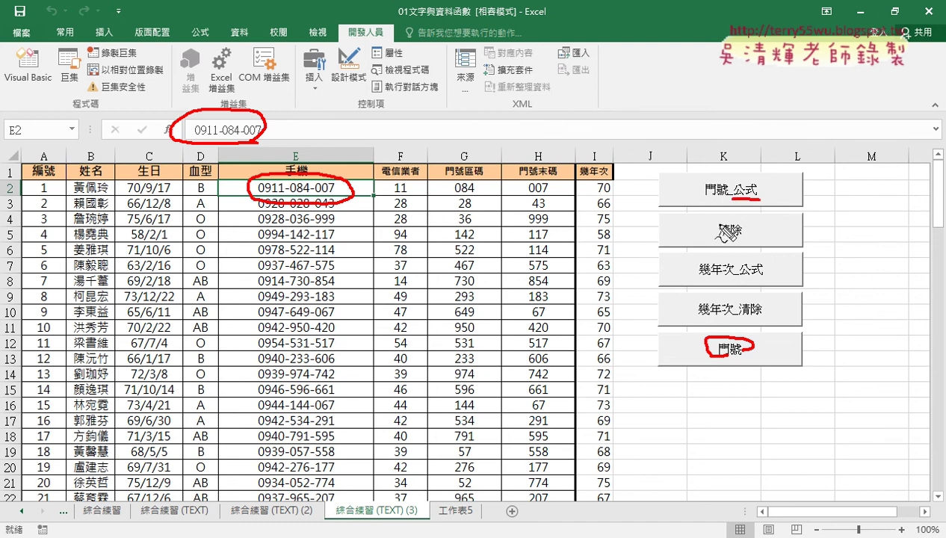
pyautogui.moveTo(763, 180); pyautogui.dragTo(776, 201)
pyautogui.moveTo(778, 179); pyautogui.dragTo(759, 201)
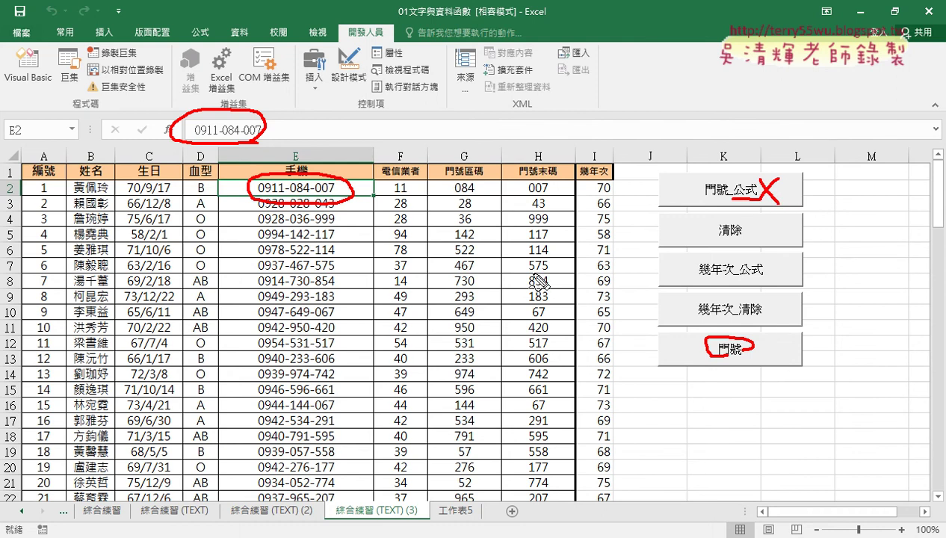
pyautogui.moveTo(390, 198); pyautogui.dragTo(525, 193)
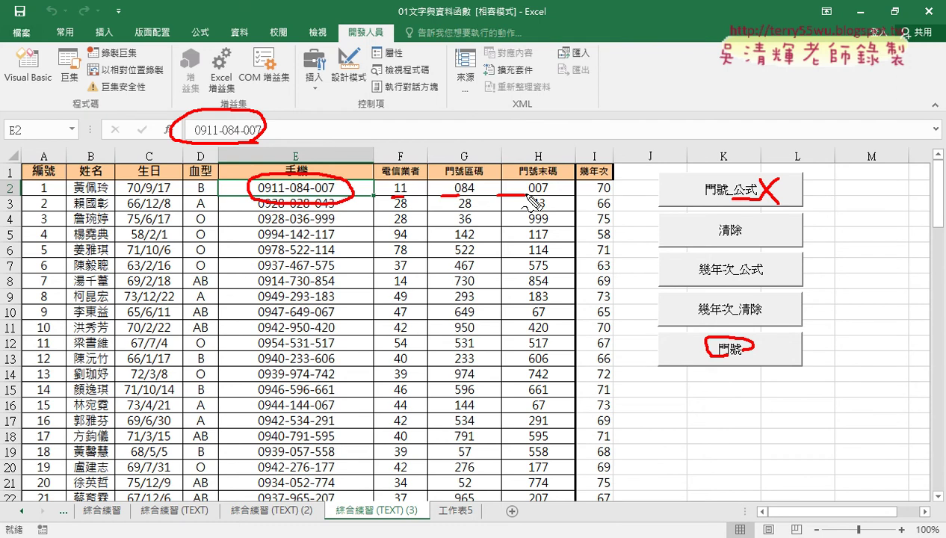
pyautogui.press('Escape')
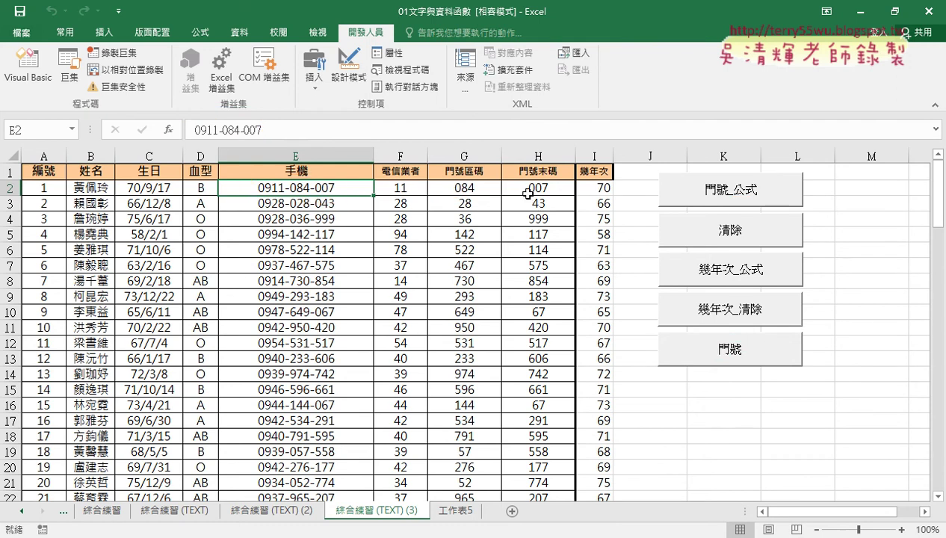
pyautogui.click(746, 196)
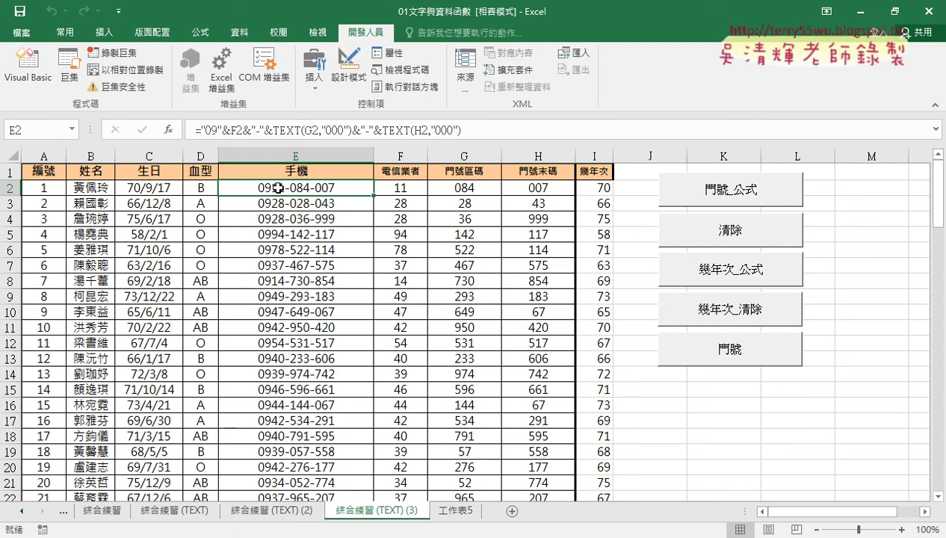
pyautogui.moveTo(202, 131); pyautogui.dragTo(502, 130)
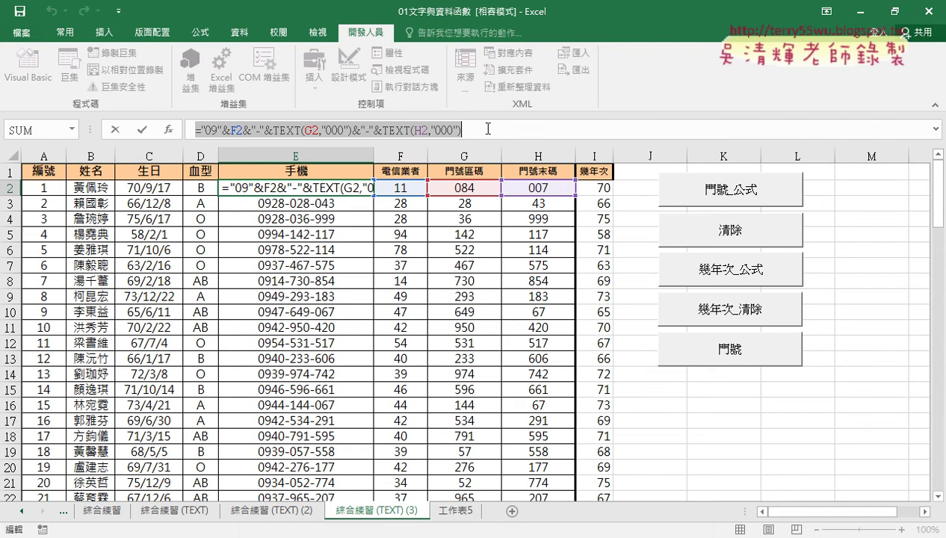
pyautogui.click(115, 129)
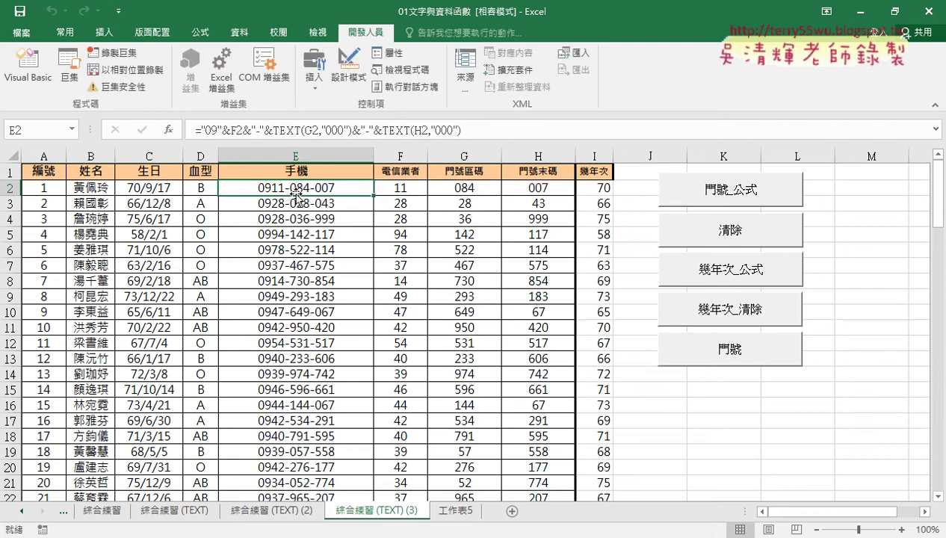
pyautogui.click(715, 350)
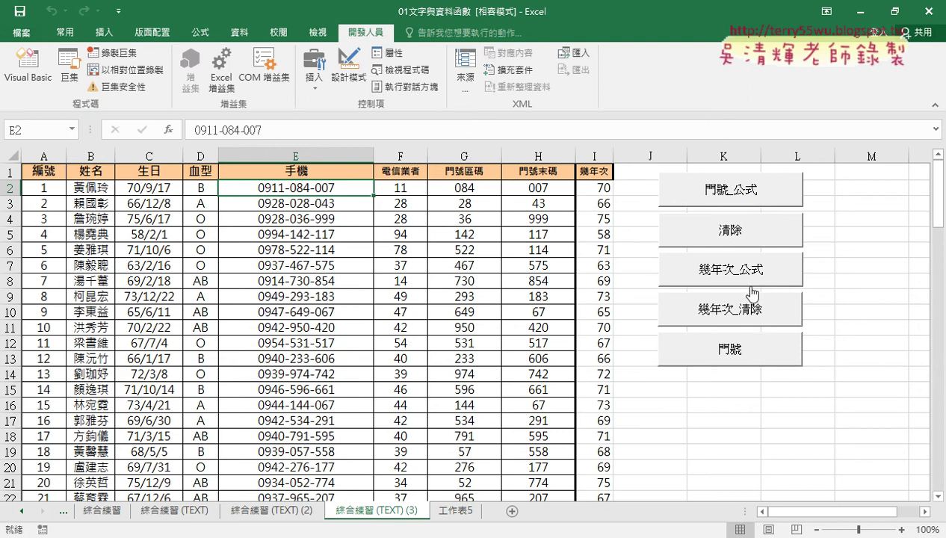
# Empty the 手機 column with the 清除 button, leaving I2 at 70
pyautogui.click(720, 231)
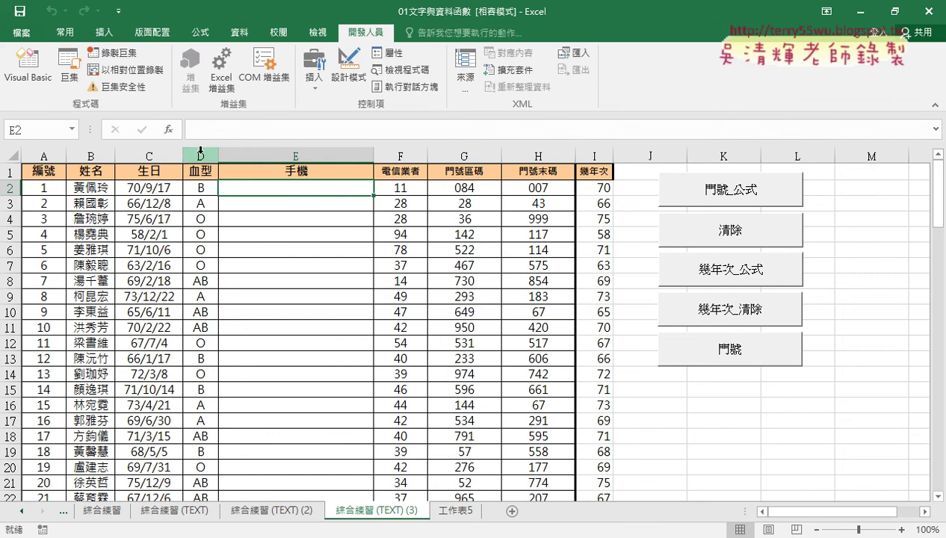
# Insert the custom 手機 function from the 使用者定義 category into E2
pyautogui.click(169, 131)
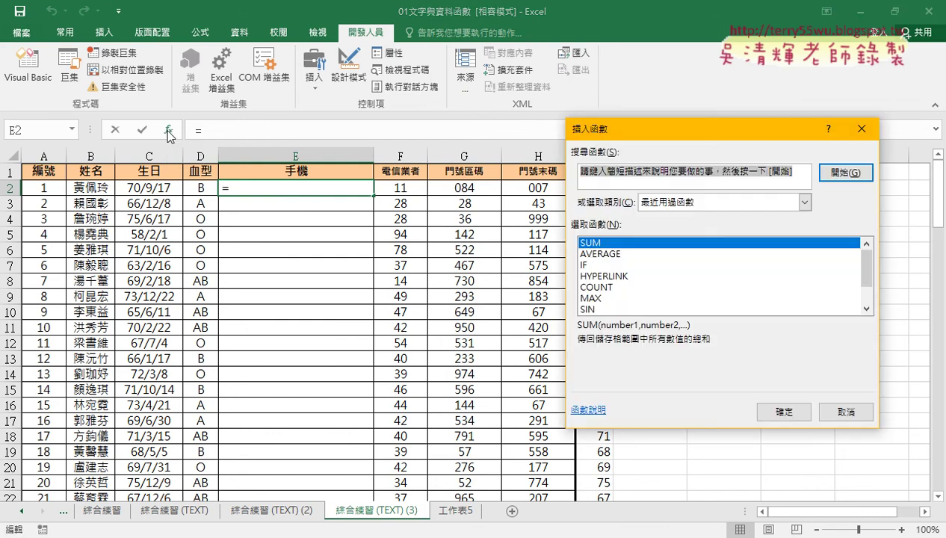
pyautogui.click(660, 200)
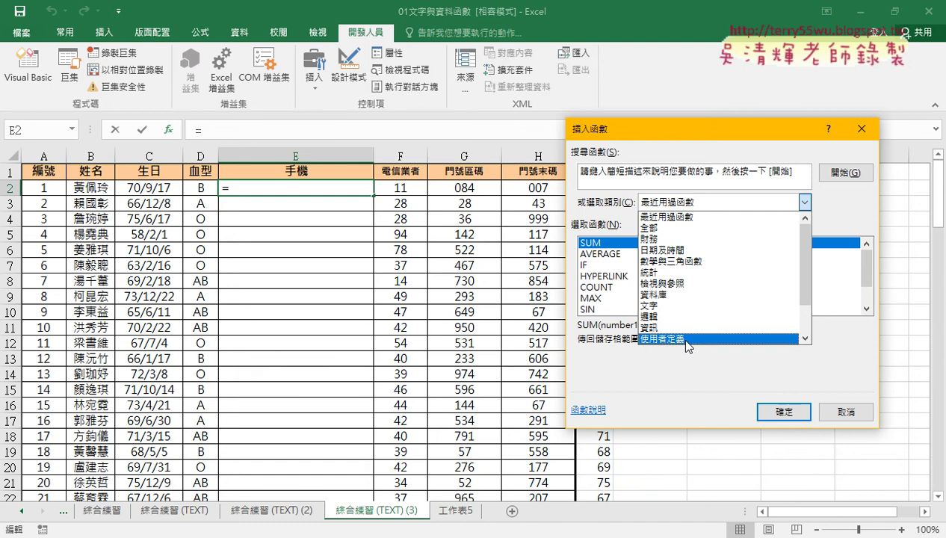
pyautogui.click(686, 339)
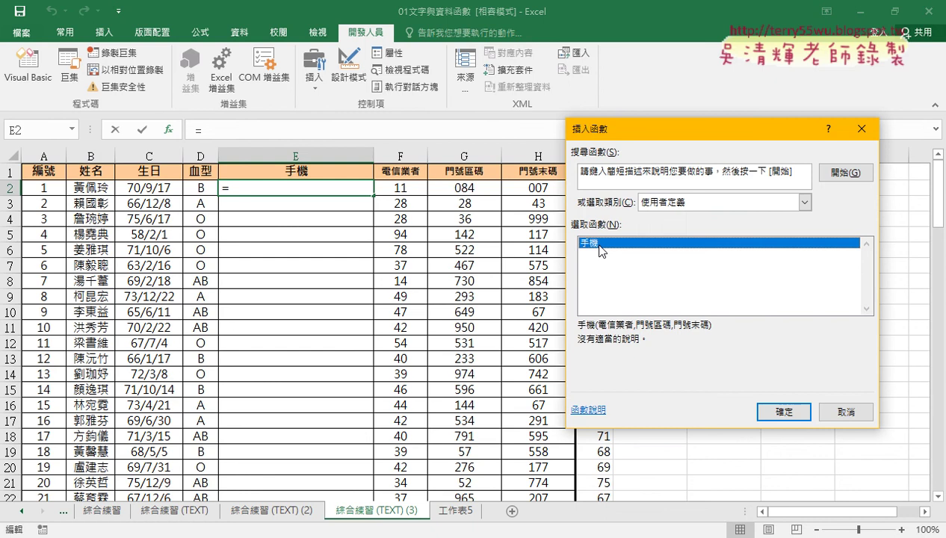
pyautogui.click(784, 411)
pyautogui.moveTo(625, 170)
pyautogui.mouseDown()
pyautogui.moveTo(565, 200)
pyautogui.moveTo(418, 221)
pyautogui.mouseUp()
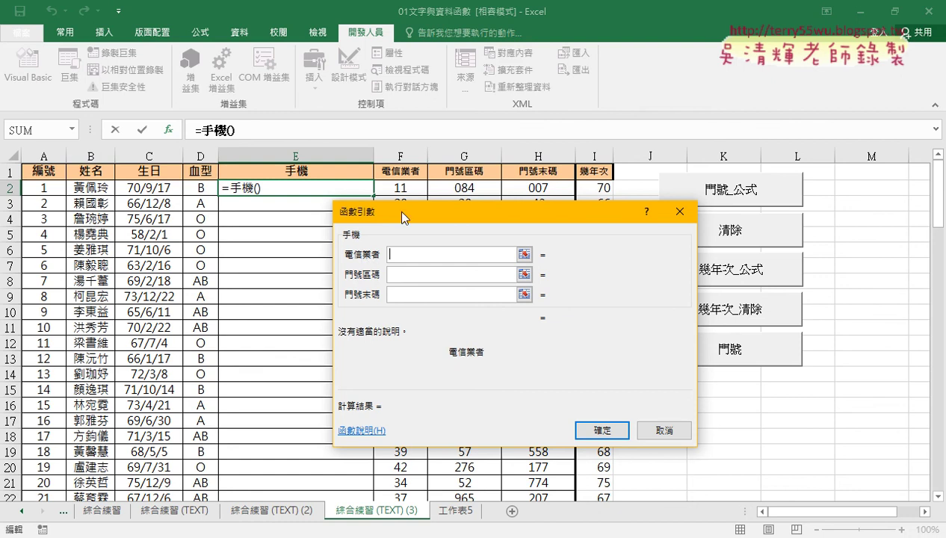
pyautogui.click(401, 188)
pyautogui.click(408, 275)
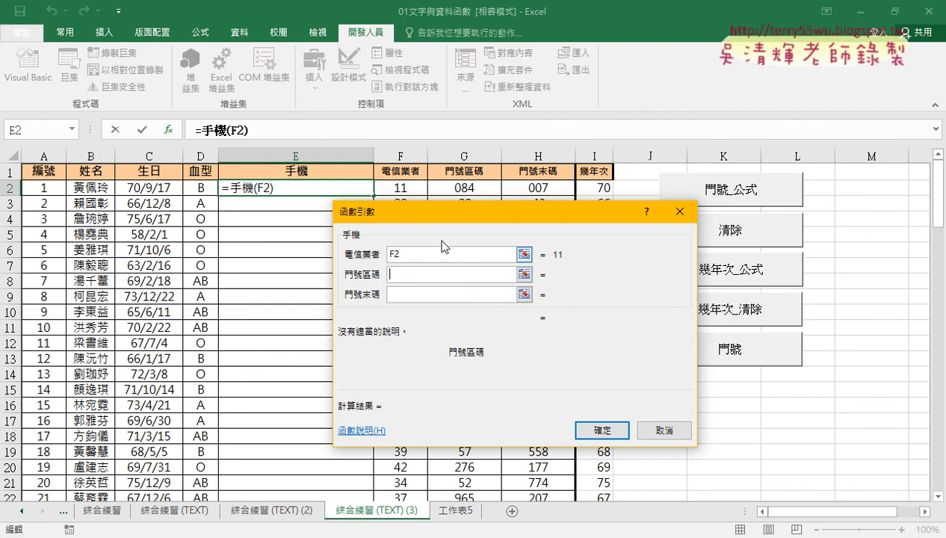
pyautogui.click(478, 187)
pyautogui.click(423, 290)
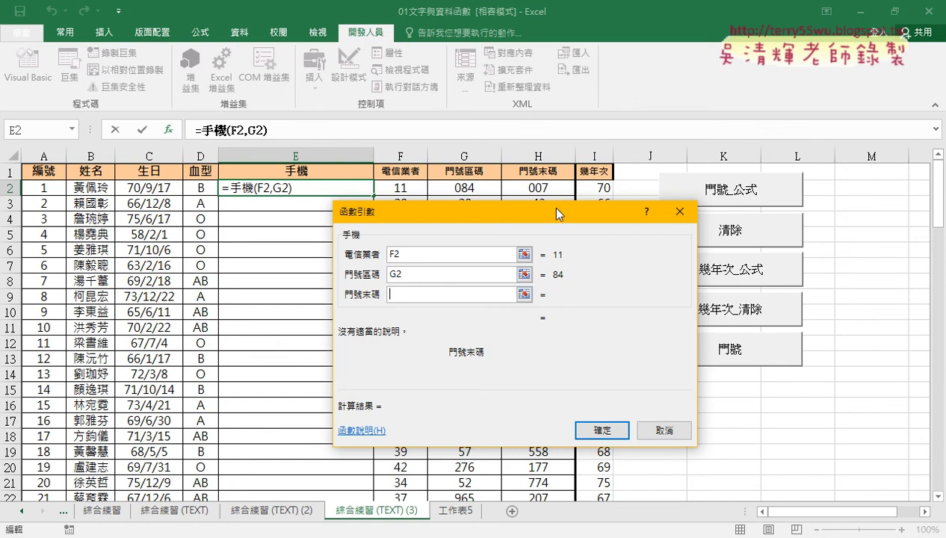
pyautogui.click(538, 189)
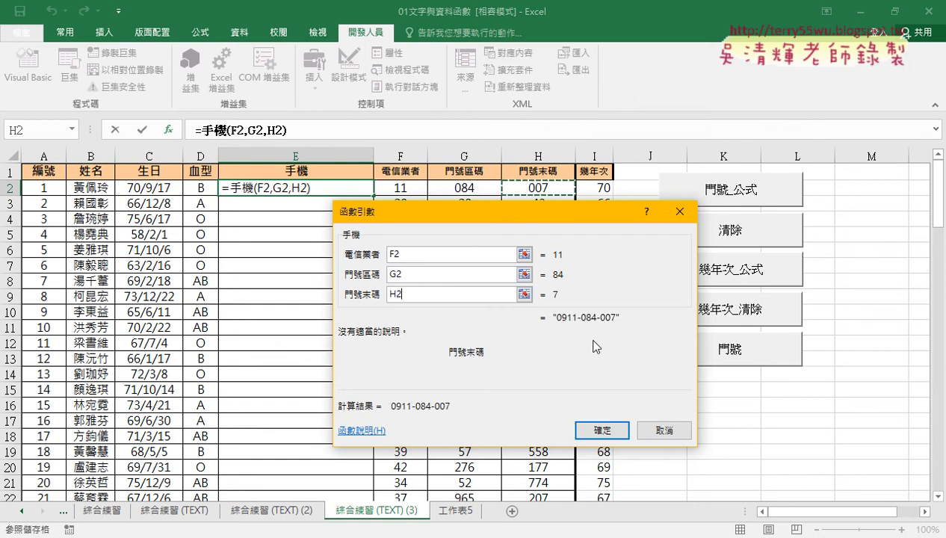
pyautogui.click(594, 430)
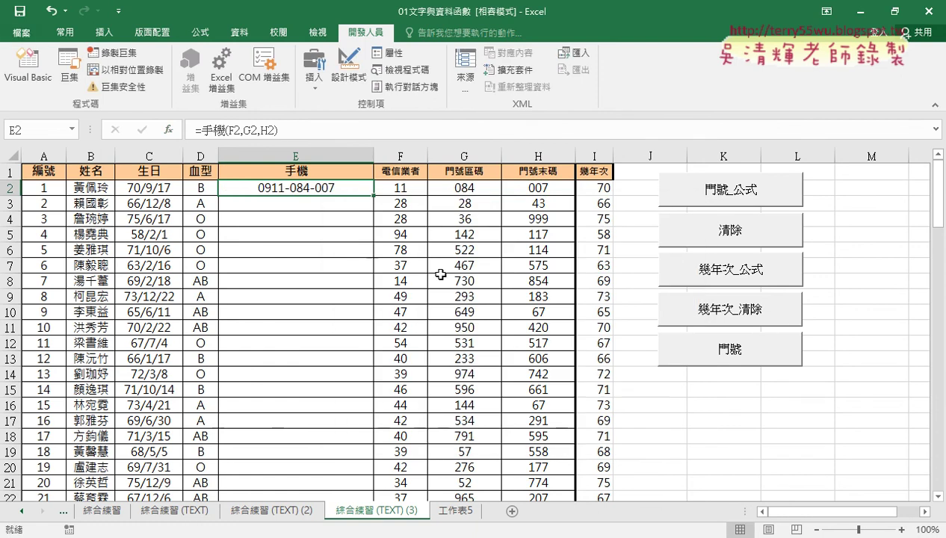
# Fill E2's =手機(F2,G2,H2) down to E101, then clear the 手機 column with 清除
pyautogui.doubleClick(374, 193)
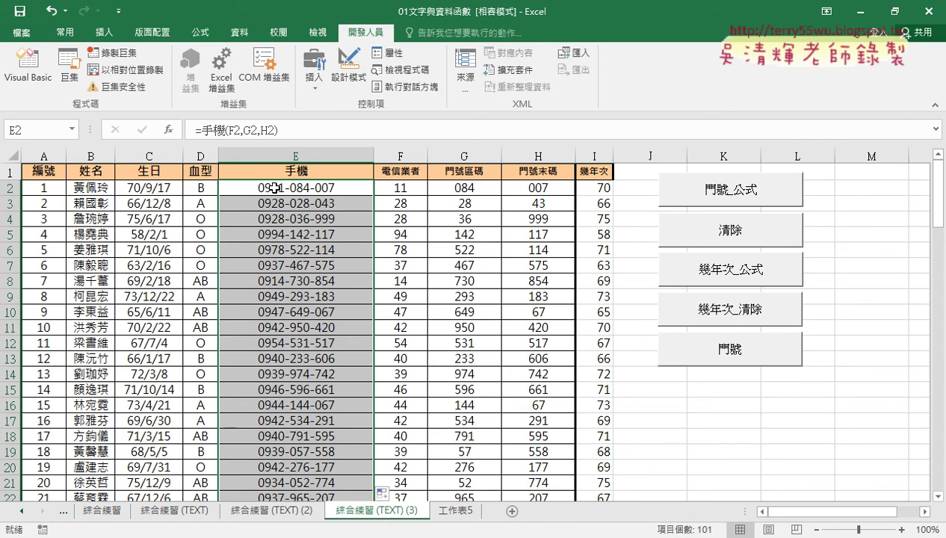
pyautogui.click(691, 233)
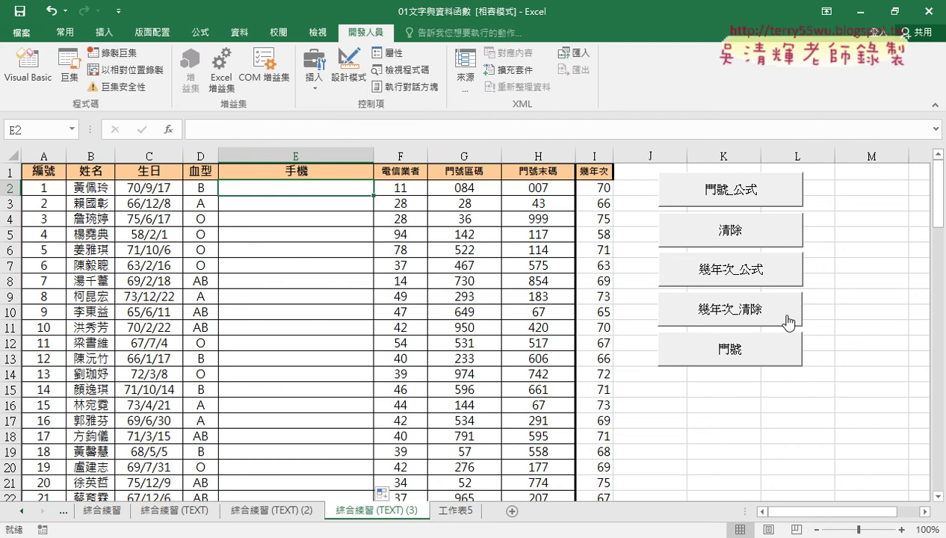
pyautogui.click(714, 351)
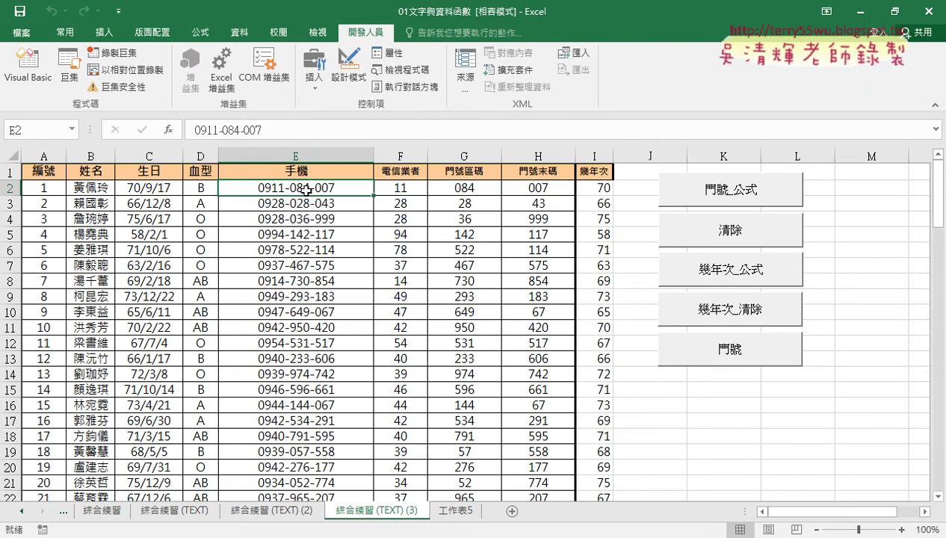
pyautogui.click(732, 191)
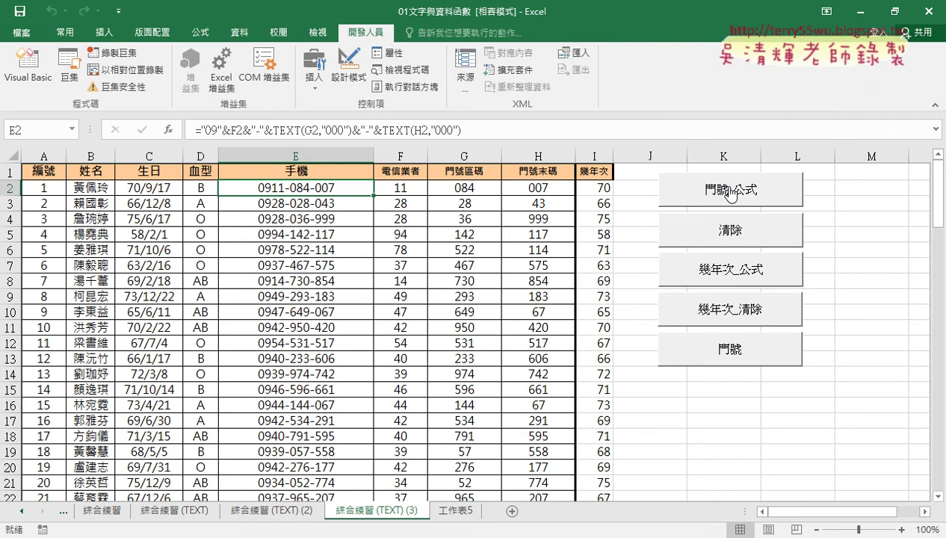
pyautogui.click(728, 348)
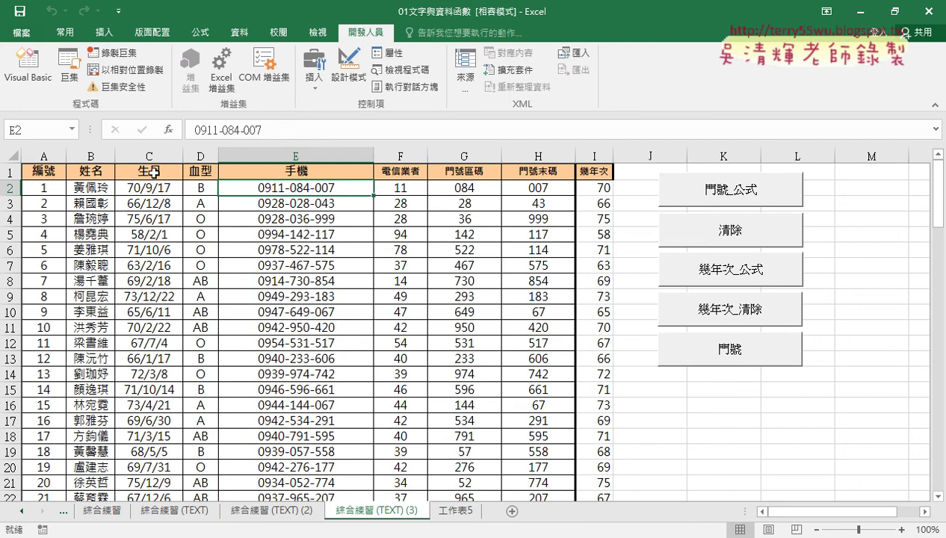
# In the VBA editor, delete the old 門號 code and 手機 function, leaving an empty Sub 門號
pyautogui.click(31, 86)
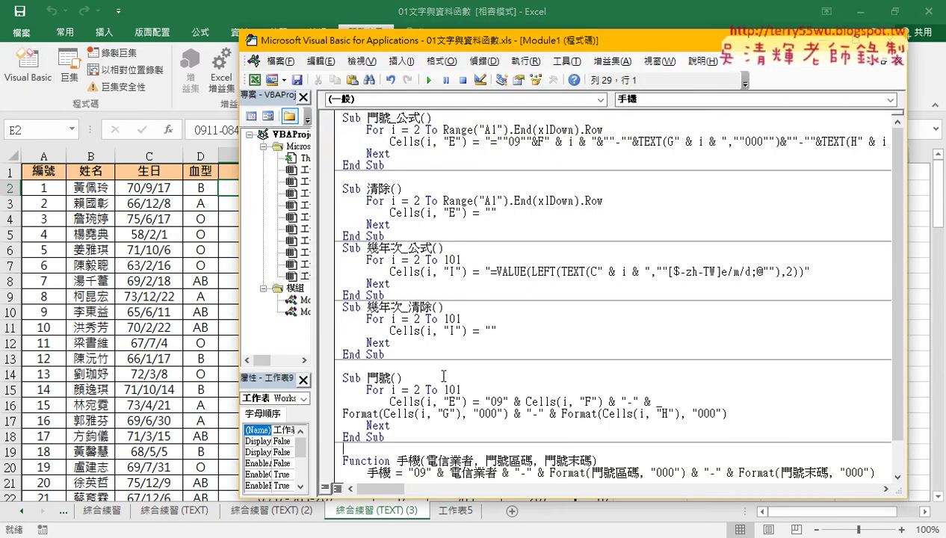
pyautogui.scroll(-1, 459, 392)
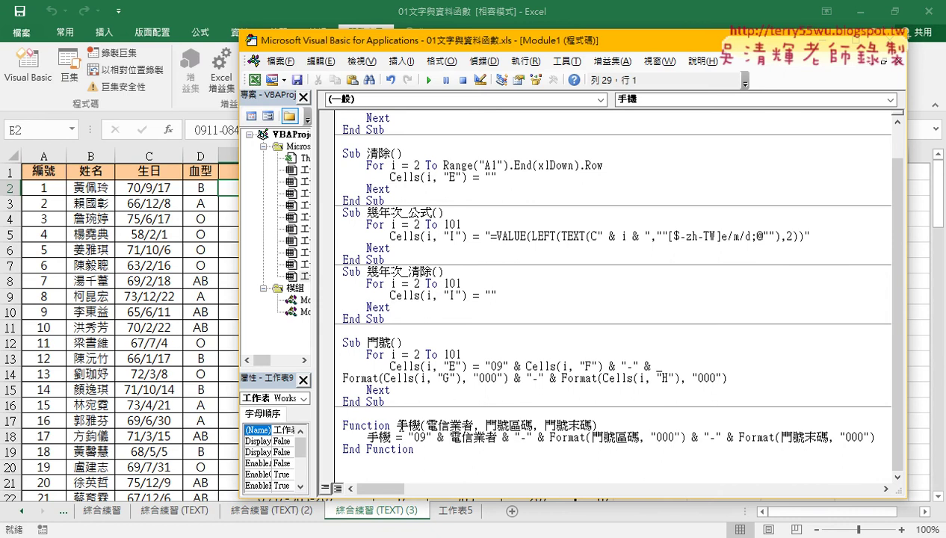
pyautogui.click(344, 354)
pyautogui.moveTo(414, 449)
pyautogui.mouseDown()
pyautogui.moveTo(338, 351)
pyautogui.moveTo(390, 342)
pyautogui.mouseUp()
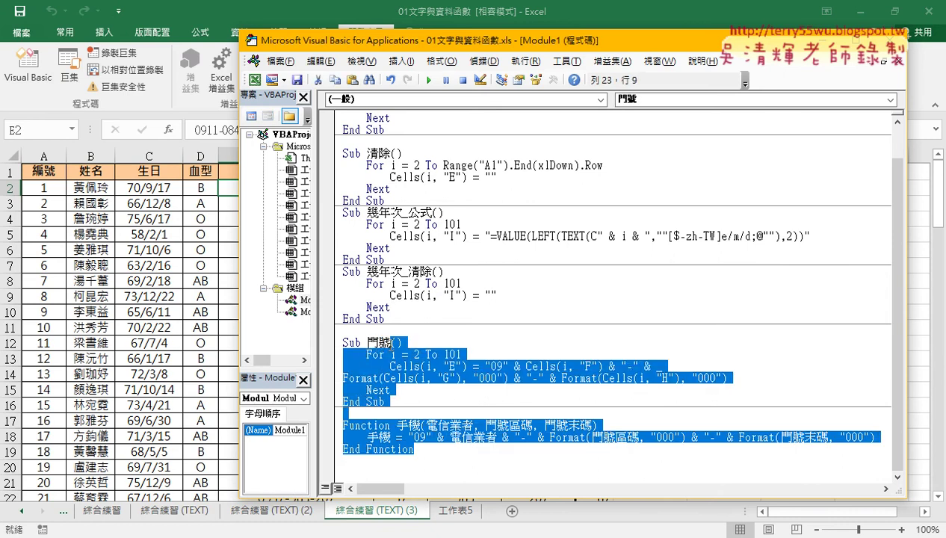
pyautogui.press('Delete')
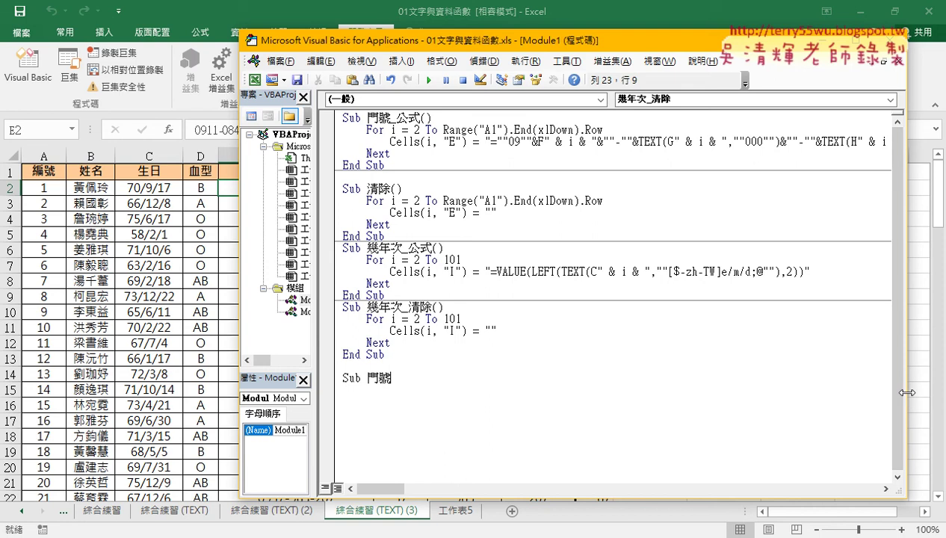
pyautogui.moveTo(906, 398); pyautogui.dragTo(646, 388)
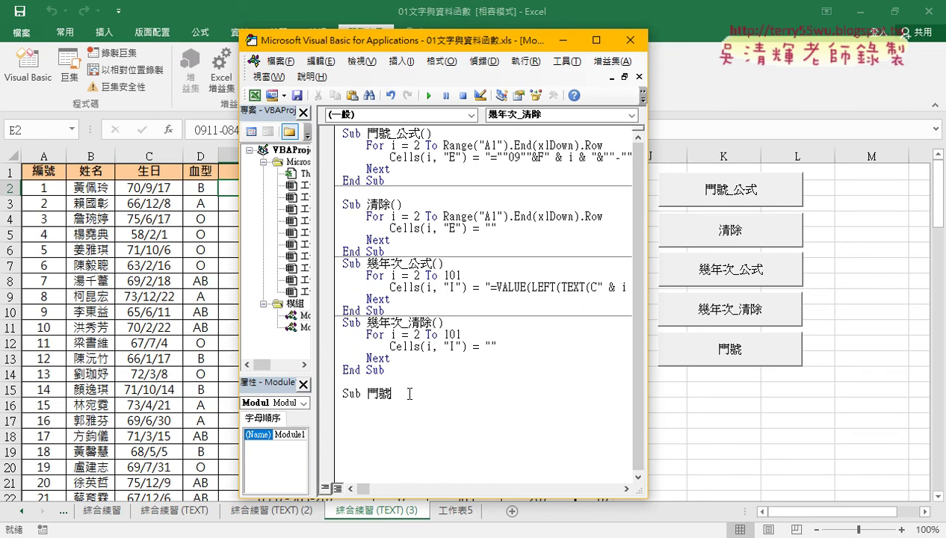
pyautogui.press('Return')
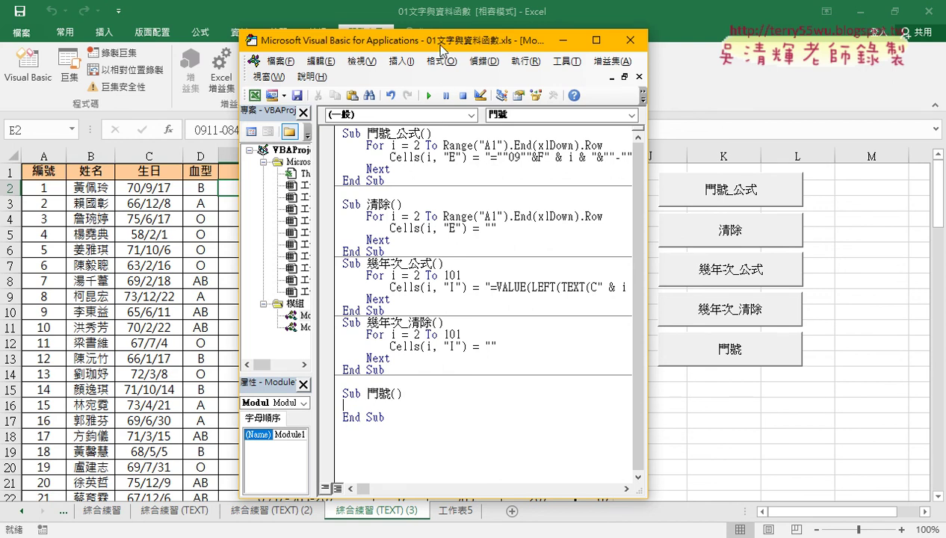
# Run the 清除 macro to empty the 手機 column
pyautogui.moveTo(440, 48); pyautogui.dragTo(577, 52)
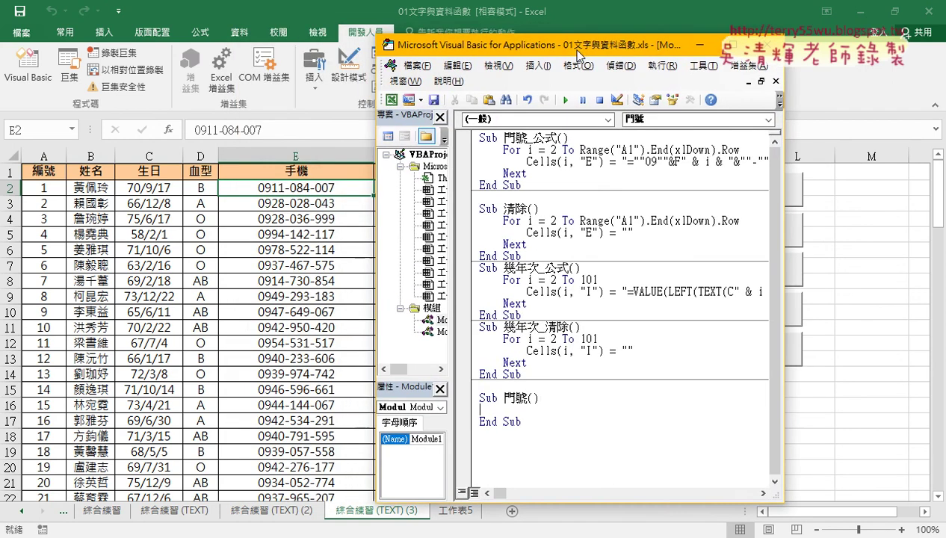
pyautogui.click(544, 231)
pyautogui.click(565, 100)
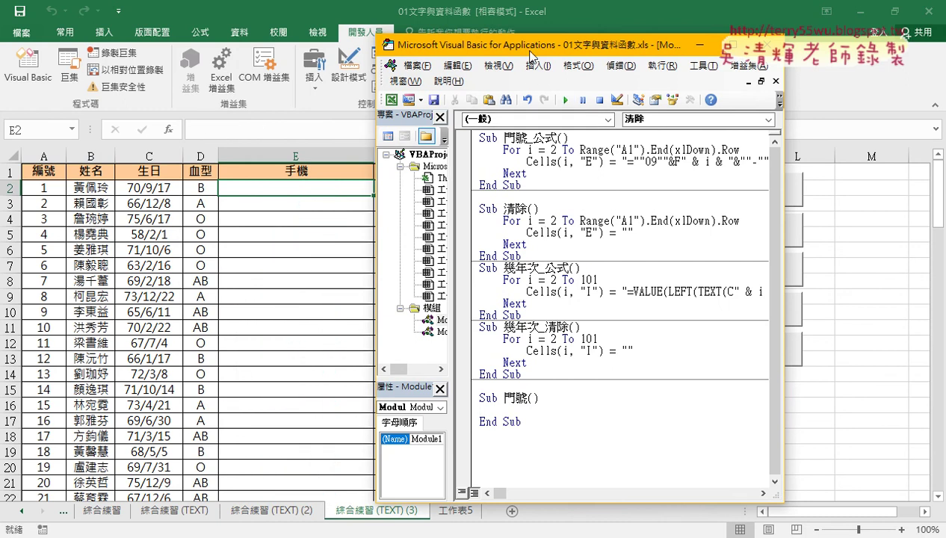
pyautogui.moveTo(528, 34)
pyautogui.mouseDown()
pyautogui.moveTo(532, 215)
pyautogui.moveTo(531, 197)
pyautogui.mouseUp()
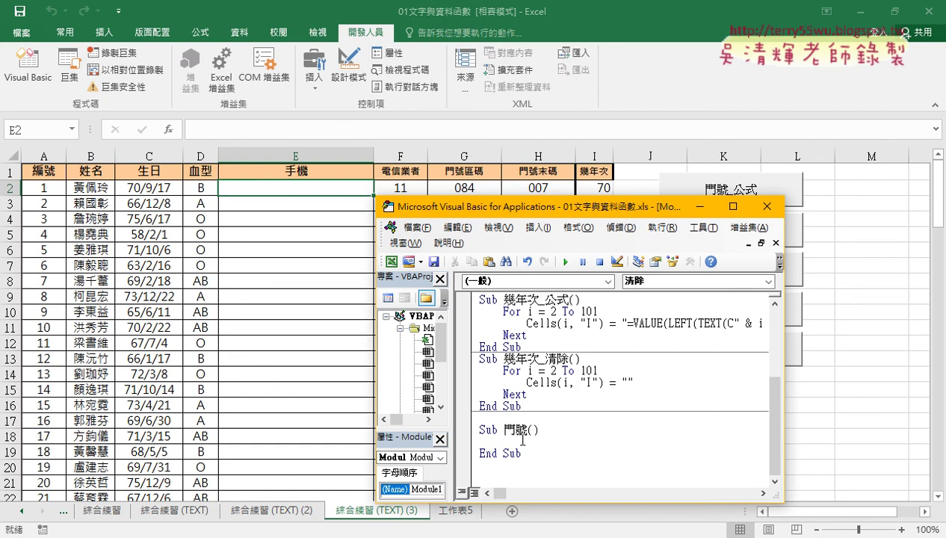
# Start the 門號 statement as cells(2,"E") = "09" & with spacing around the ampersand
pyautogui.press('Tab')
pyautogui.write('cell')
pyautogui.write('s(2')
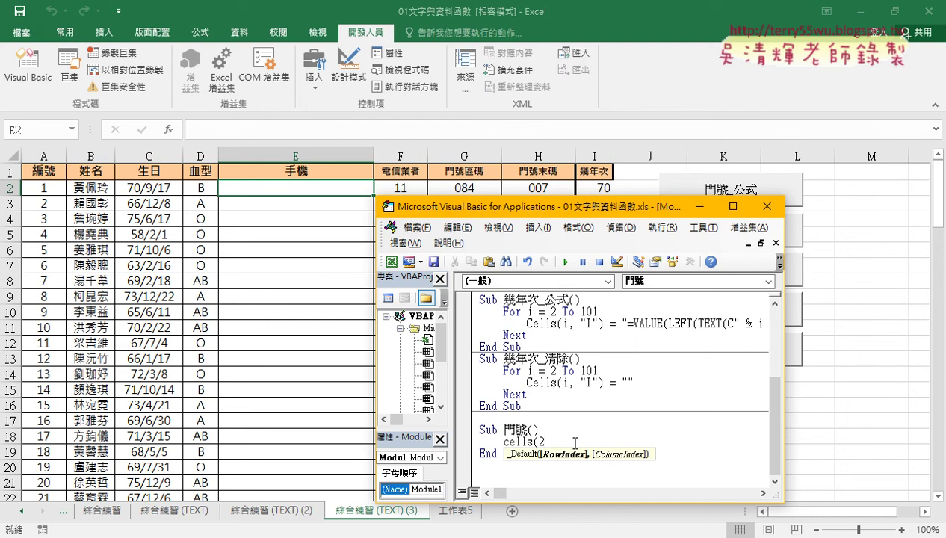
pyautogui.write(',"')
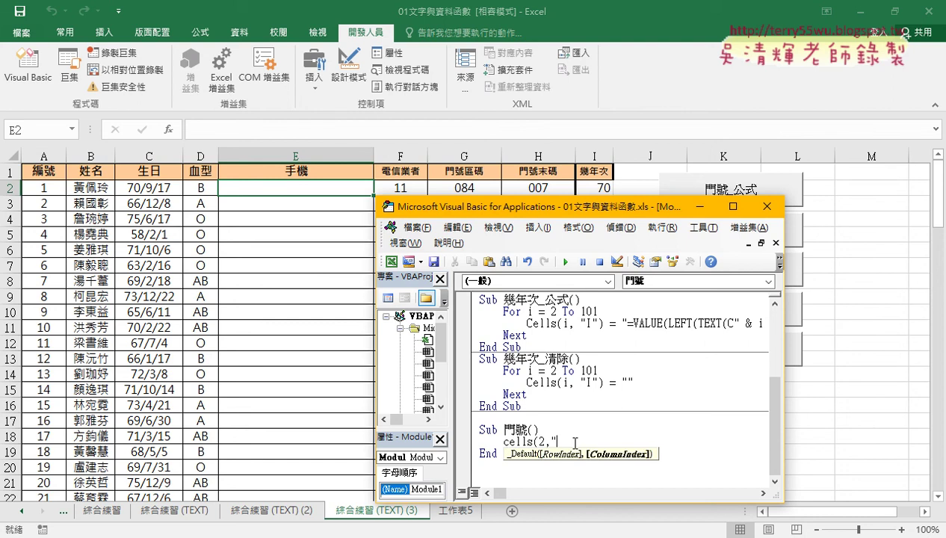
pyautogui.write('E"')
pyautogui.write(')=')
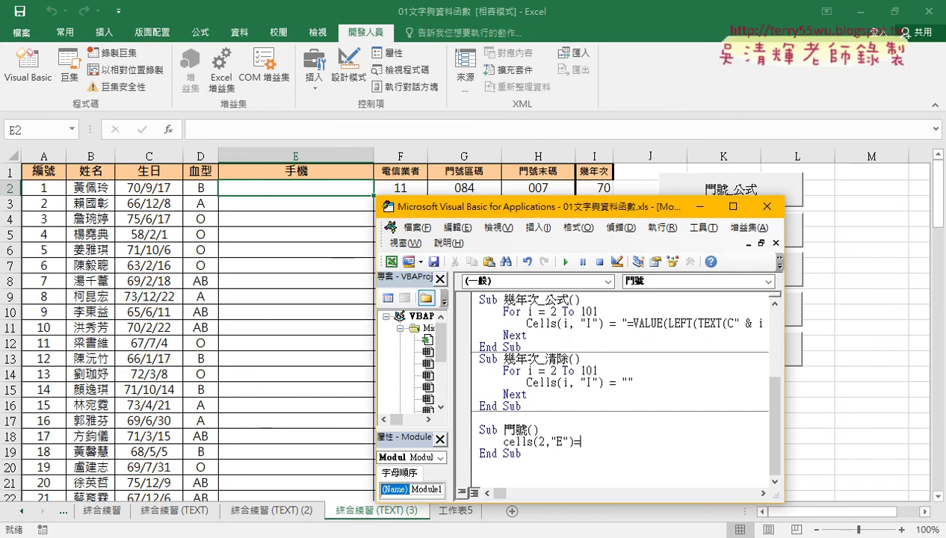
pyautogui.moveTo(519, 215); pyautogui.dragTo(360, 219)
pyautogui.moveTo(615, 405); pyautogui.dragTo(826, 407)
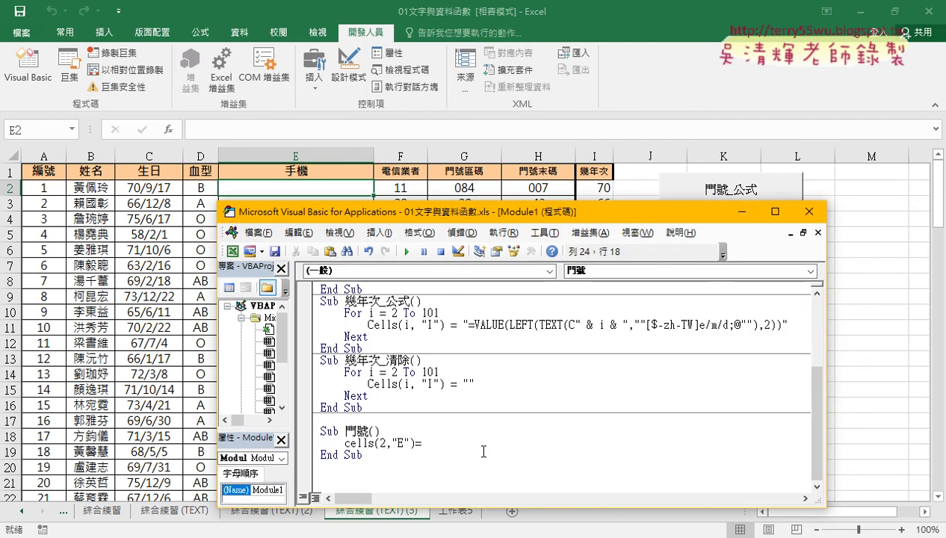
pyautogui.write('"09')
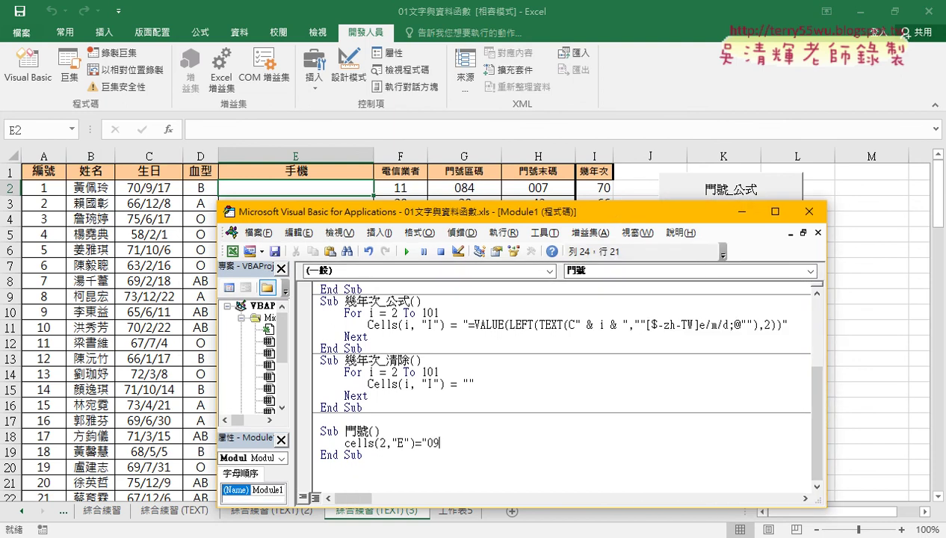
pyautogui.write('"')
pyautogui.write('&')
pyautogui.press('Left')
pyautogui.press('Right')
# Append cells(2,"F") by copying the E reference and changing E to F
pyautogui.moveTo(344, 443); pyautogui.dragTo(414, 443)
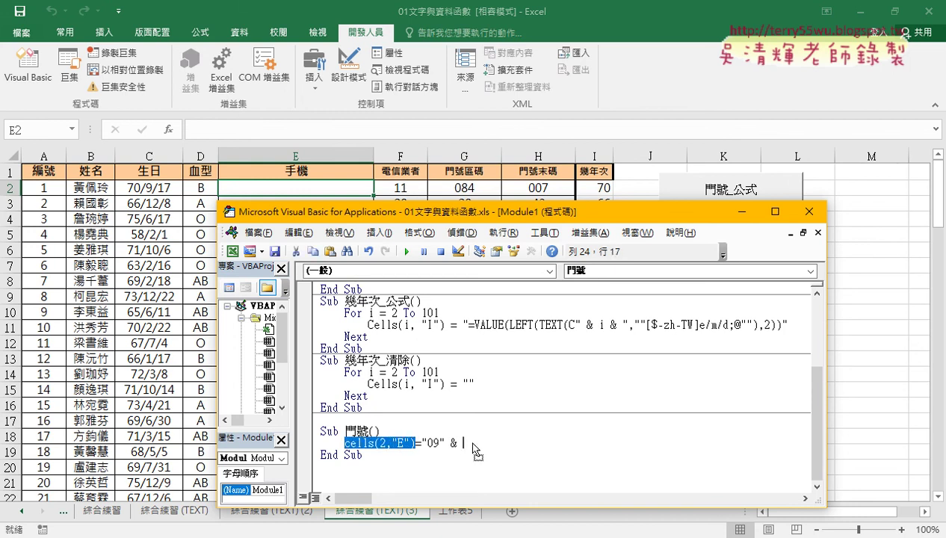
pyautogui.moveTo(473, 444); pyautogui.dragTo(464, 443)
pyautogui.click(515, 443)
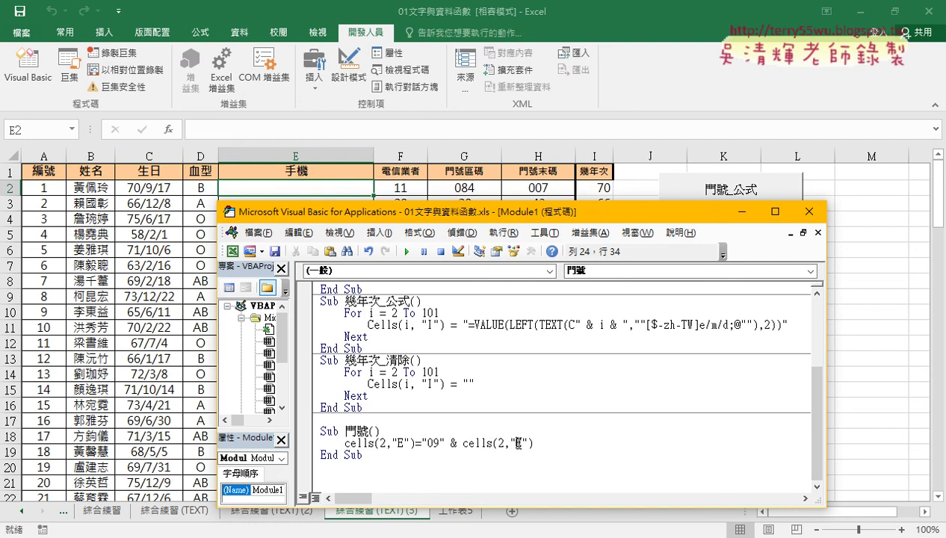
pyautogui.doubleClick(515, 443)
pyautogui.write('F')
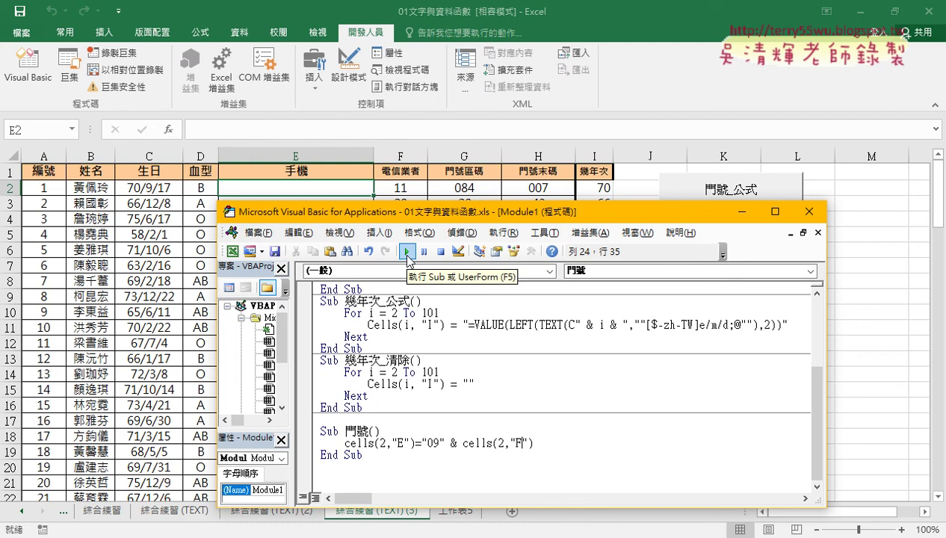
# Run 門號 to test it, then append & "-" to the line and run again
pyautogui.click(407, 254)
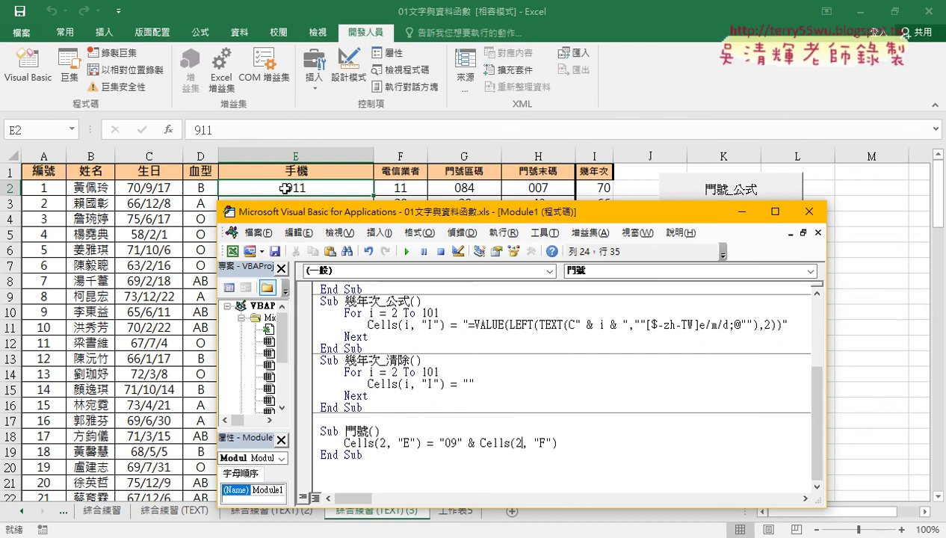
pyautogui.click(576, 433)
pyautogui.write('&')
pyautogui.write(' "')
pyautogui.write('-"')
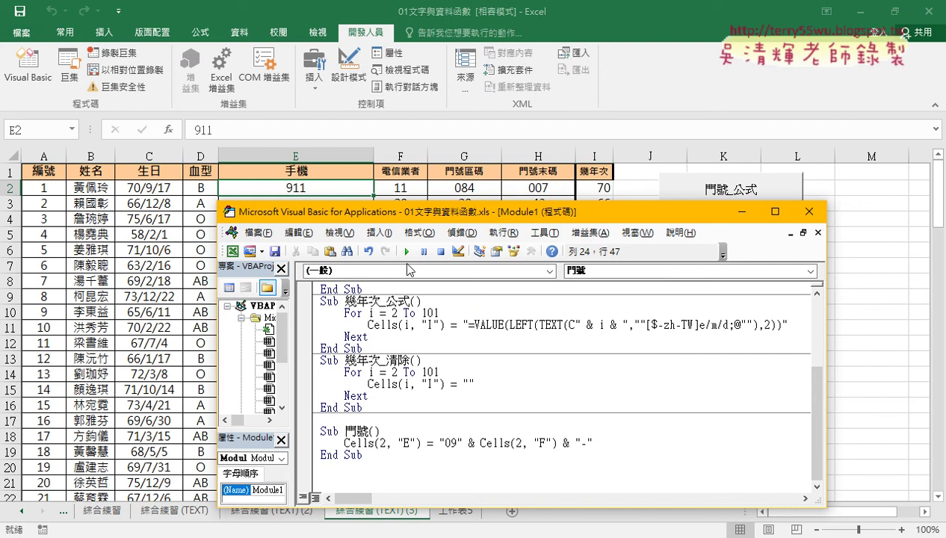
pyautogui.click(407, 251)
# Append & Cells(2, "G") by reusing the F reference and run, so E2 shows 0911-84
pyautogui.moveTo(344, 216); pyautogui.dragTo(258, 216)
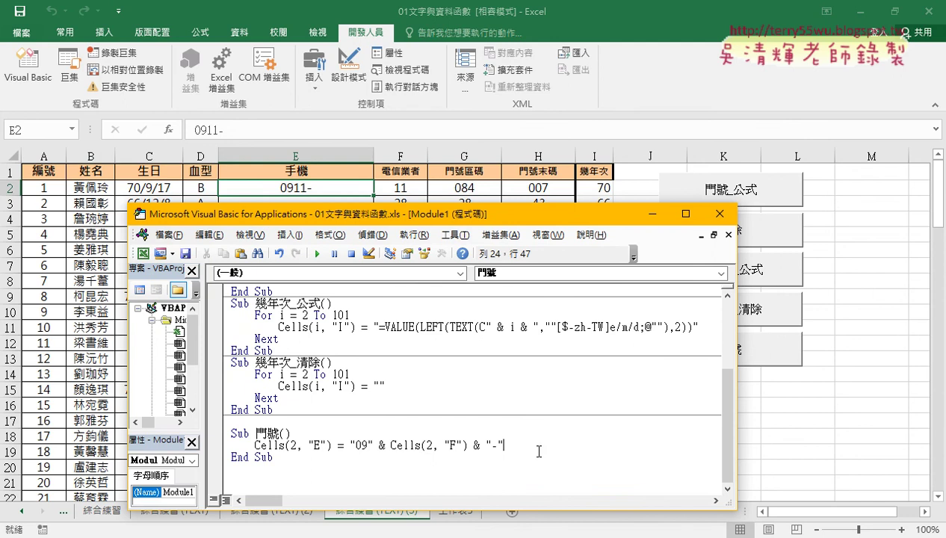
pyautogui.moveTo(738, 441); pyautogui.dragTo(825, 441)
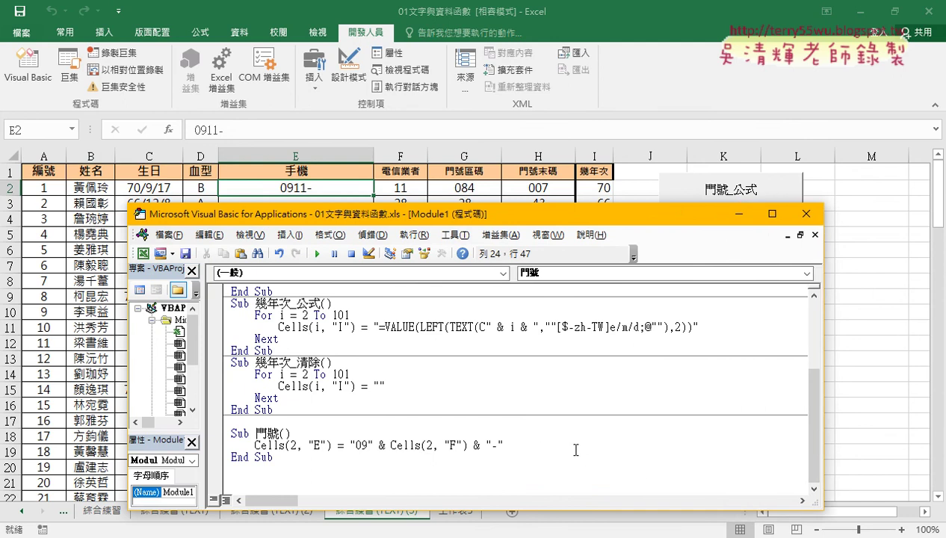
pyautogui.write('&')
pyautogui.moveTo(467, 445); pyautogui.dragTo(390, 445)
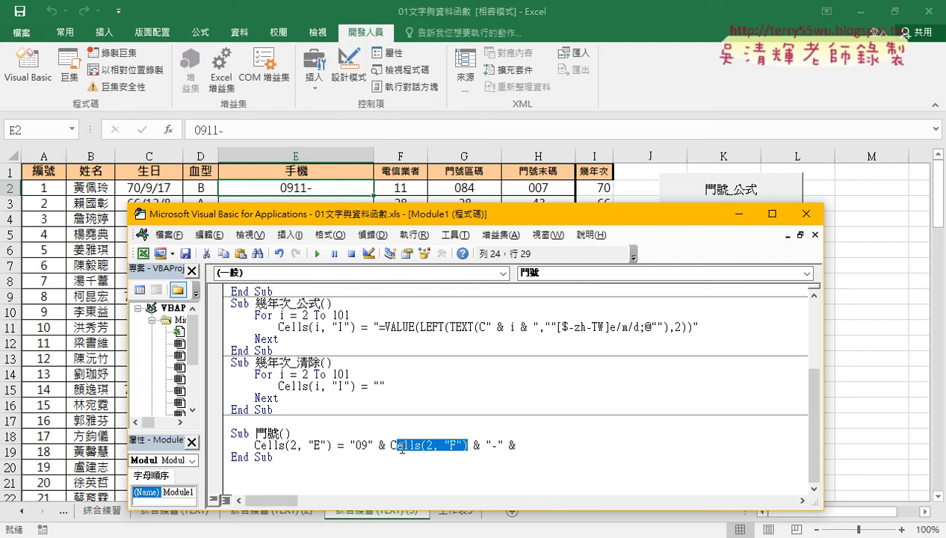
pyautogui.hotkey('ctrl', 'c')
pyautogui.click(522, 445)
pyautogui.hotkey('ctrl', 'v')
pyautogui.moveTo(585, 445); pyautogui.dragTo(578, 445)
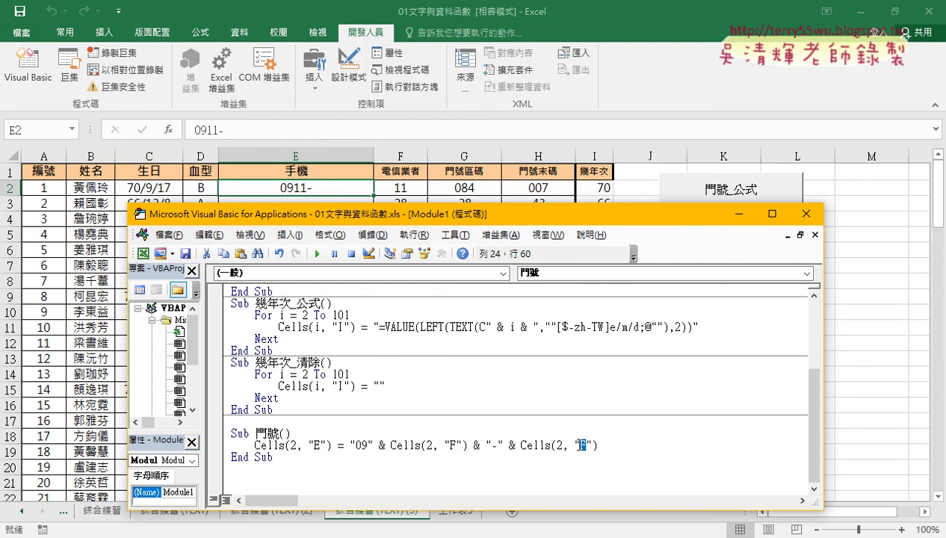
pyautogui.write('G')
pyautogui.click(318, 254)
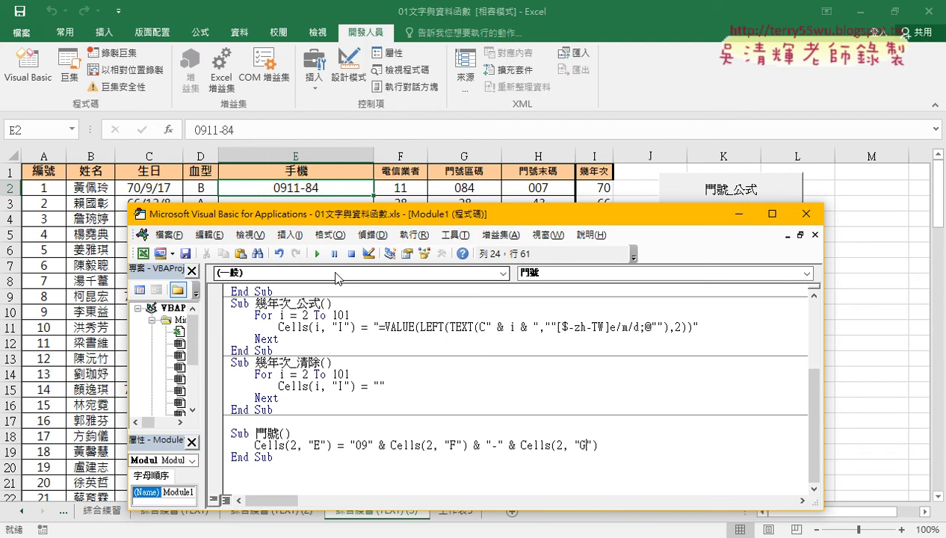
# Type vba. before the G2 reference and browse the IntelliSense function list
pyautogui.press('Left')
pyautogui.press('Left')
pyautogui.press('Left')
pyautogui.press('Left')
pyautogui.press('Left')
pyautogui.press('Left')
pyautogui.press('Left')
pyautogui.press('Left')
pyautogui.press('Left')
pyautogui.press('Left')
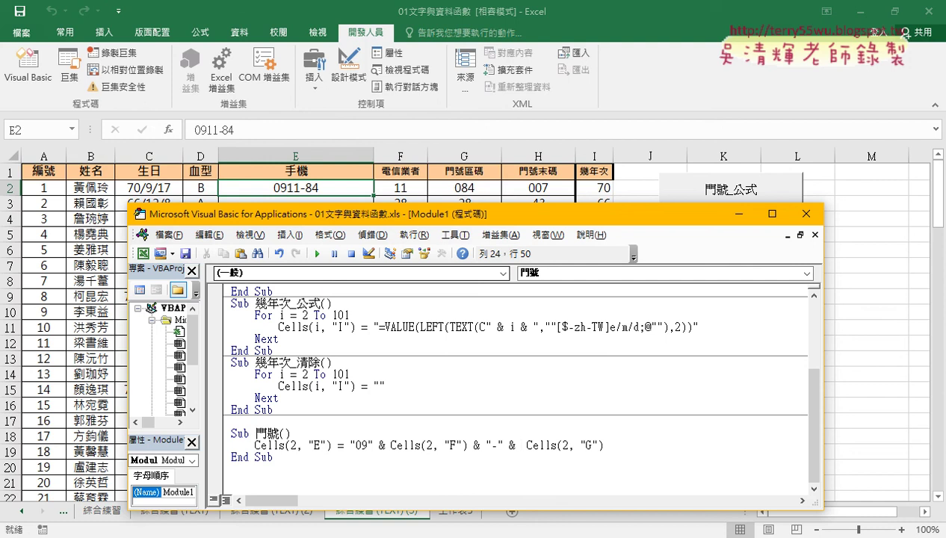
pyautogui.write('vb')
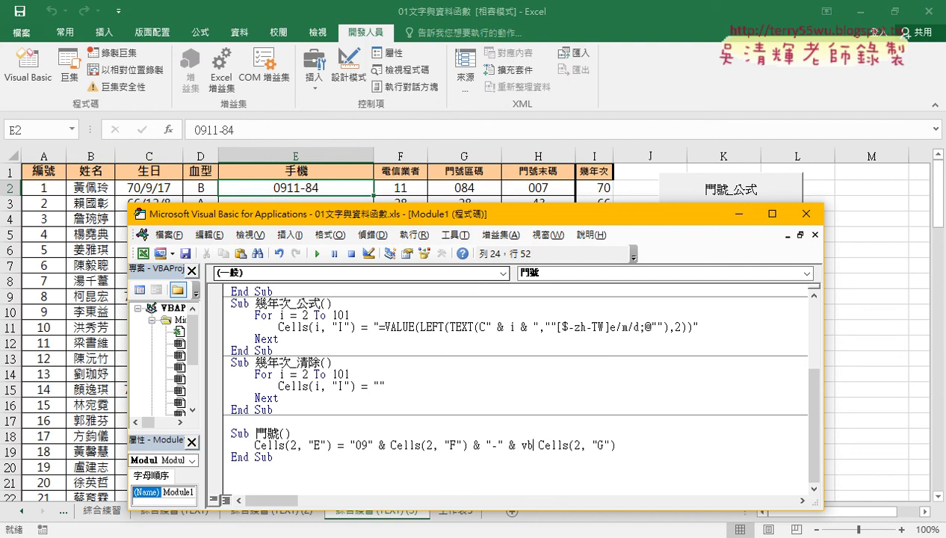
pyautogui.write('a.')
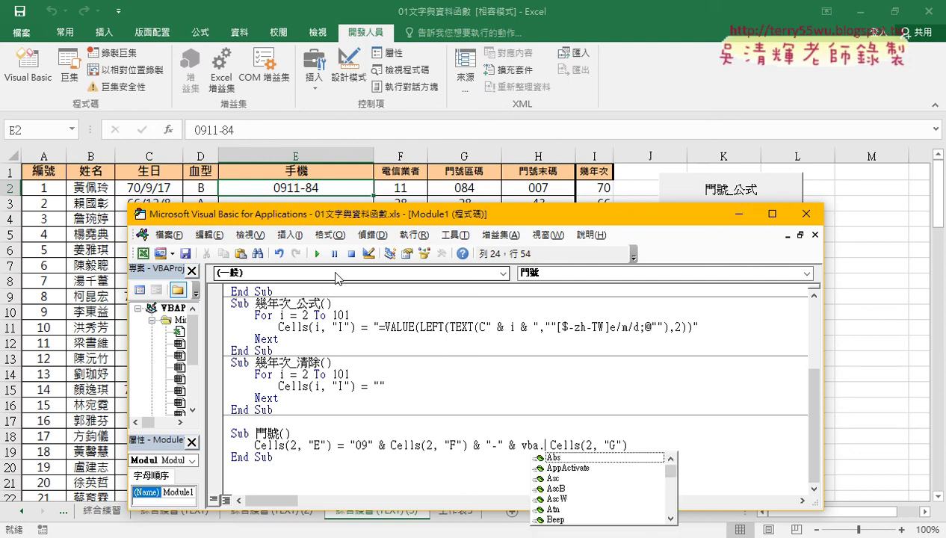
pyautogui.press('Down')
pyautogui.press('Down')
pyautogui.press('Down')
pyautogui.press('Down')
pyautogui.press('Down')
pyautogui.press('Down')
pyautogui.press('Down')
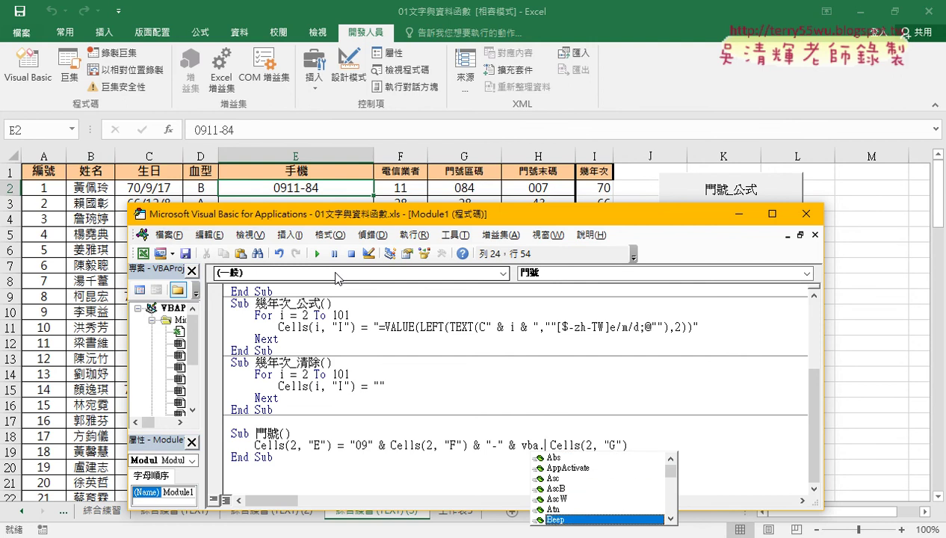
pyautogui.press('Down')
pyautogui.press('Down')
pyautogui.press('Down')
pyautogui.press('Down')
pyautogui.press('Down')
pyautogui.press('Down')
pyautogui.press('Down')
pyautogui.press('Down')
pyautogui.press('Down')
pyautogui.press('Down')
pyautogui.press('Down')
pyautogui.press('Down')
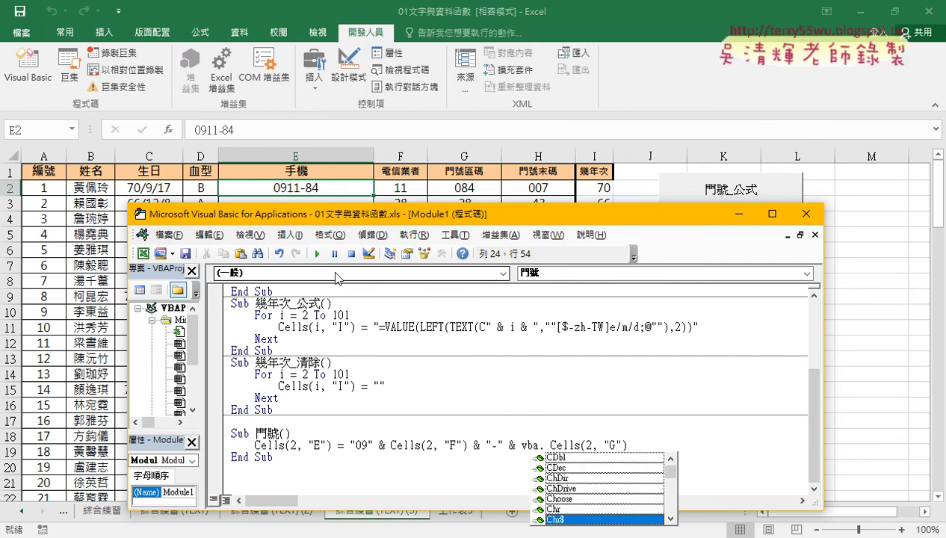
pyautogui.press('Down')
pyautogui.press('Down')
pyautogui.press('Down')
pyautogui.press('Down')
pyautogui.press('Down')
pyautogui.press('Down')
pyautogui.press('Down')
pyautogui.press('Down')
pyautogui.press('Down')
pyautogui.press('Down')
pyautogui.press('Down')
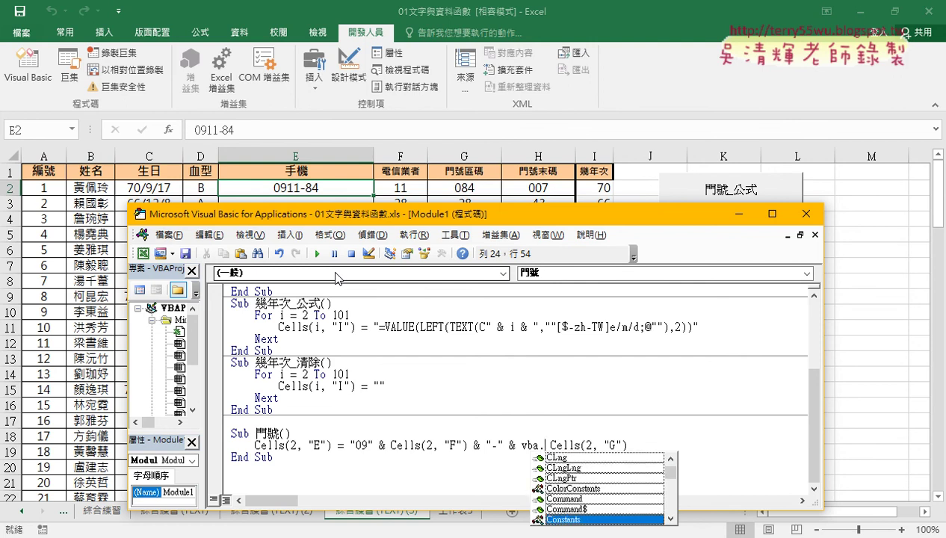
pyautogui.press('Down')
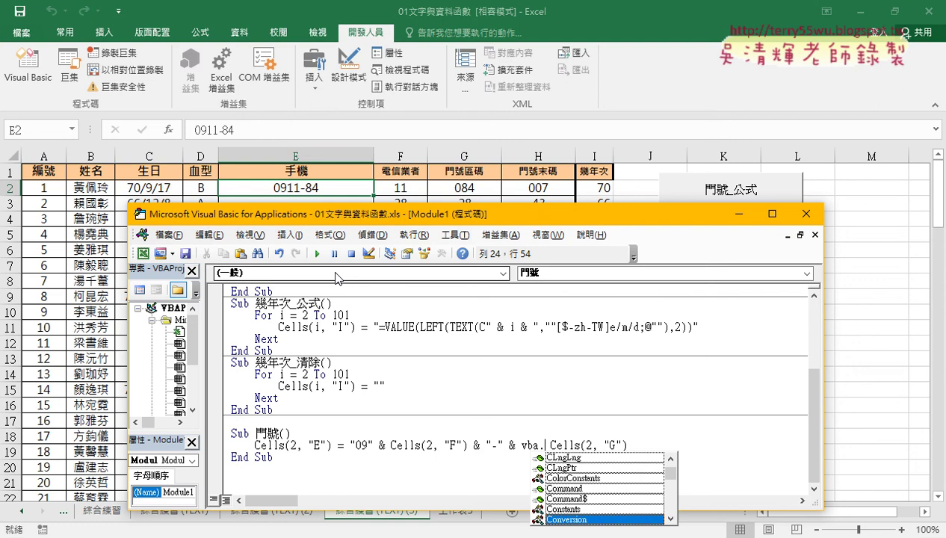
pyautogui.write('T')
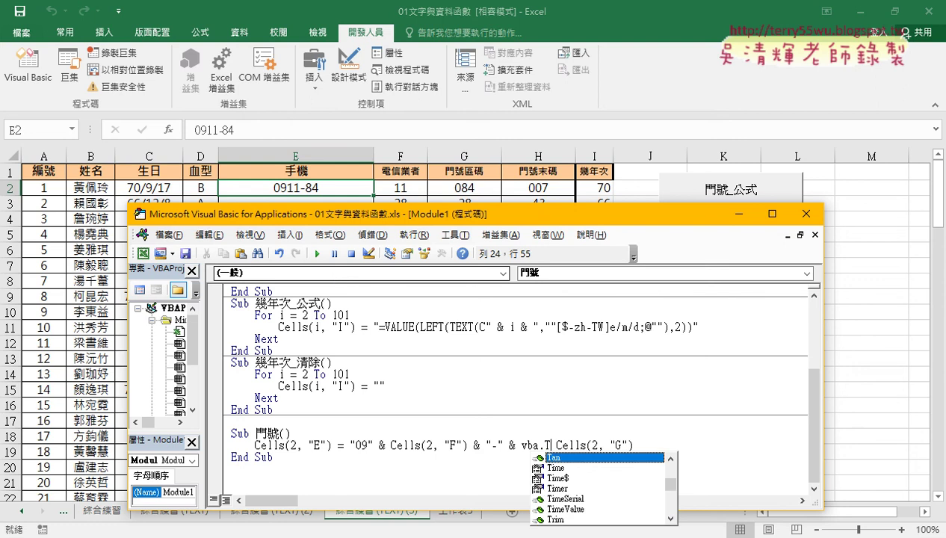
pyautogui.press('Down')
pyautogui.press('Down')
pyautogui.press('Down')
pyautogui.press('Down')
pyautogui.press('Down')
pyautogui.press('Down')
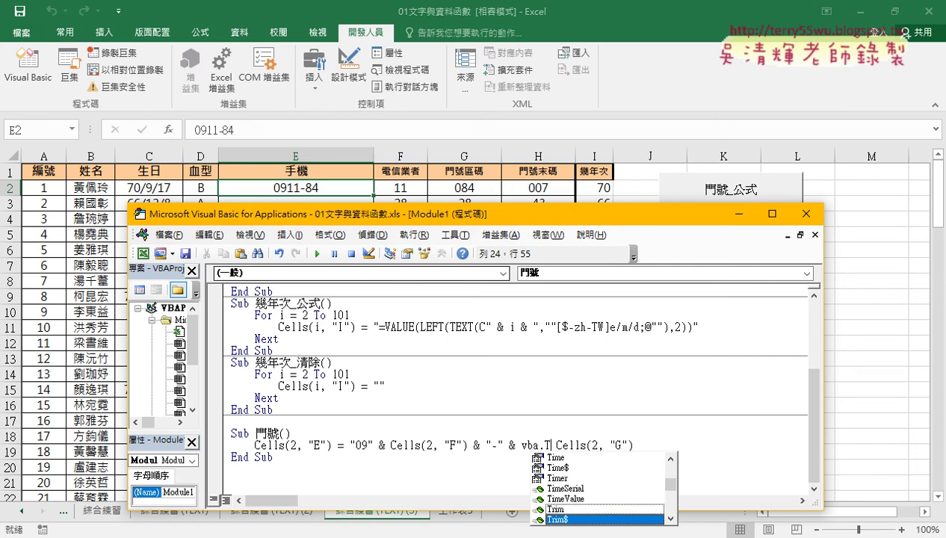
pyautogui.press('Up')
pyautogui.press('Up')
pyautogui.press('Up')
pyautogui.press('Up')
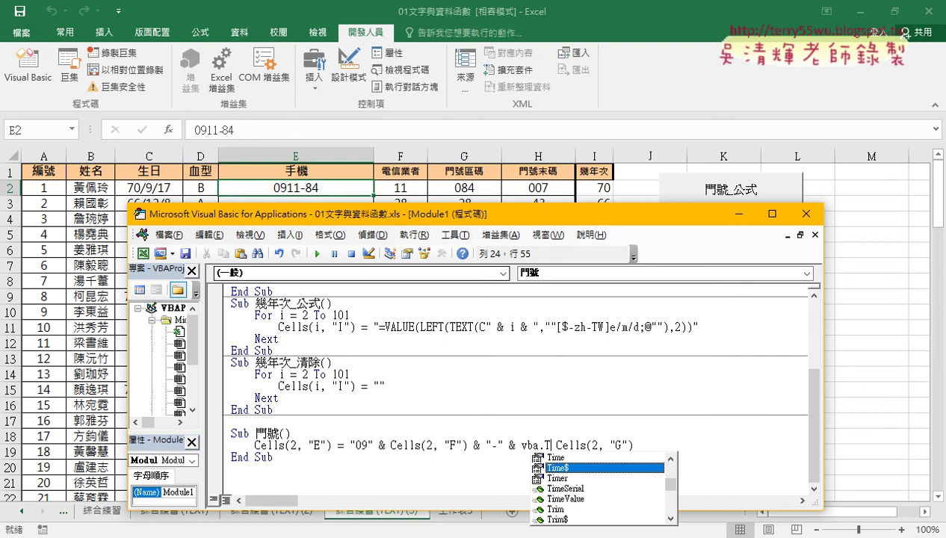
# Insert vba.Format from the member list and open its F1 help page
pyautogui.press('BackSpace')
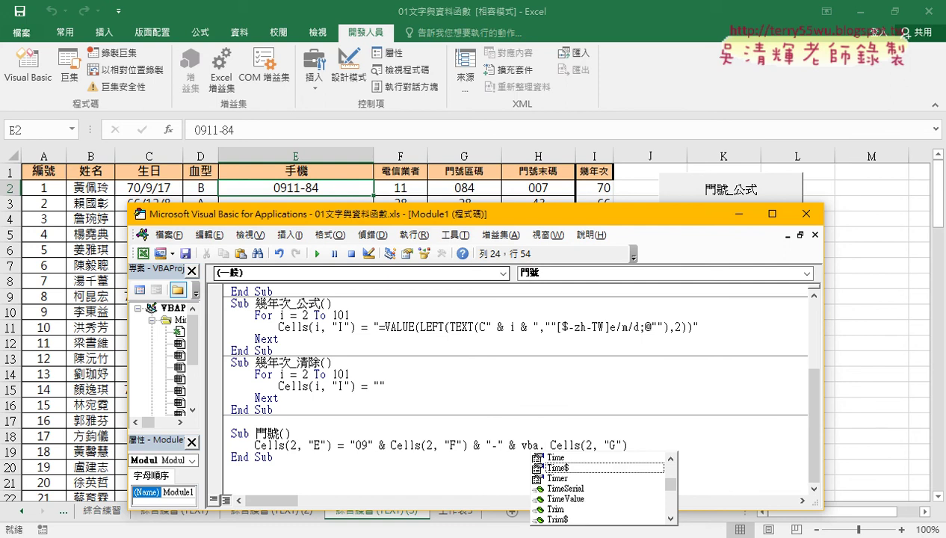
pyautogui.write('F')
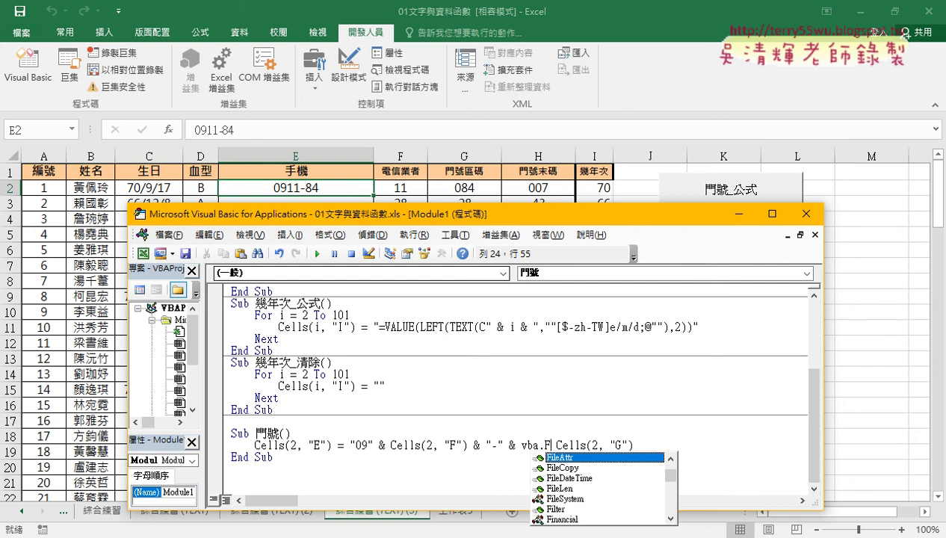
pyautogui.write('o')
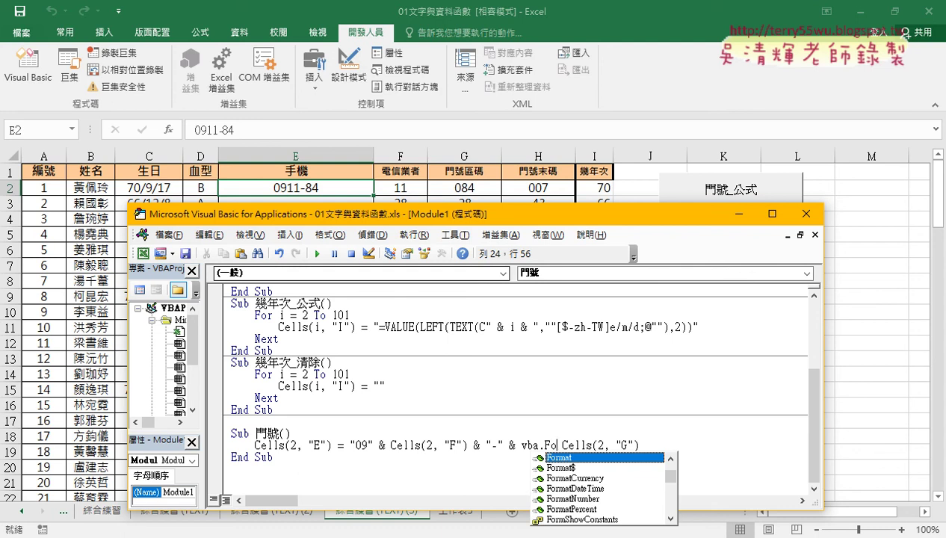
pyautogui.doubleClick(590, 458)
pyautogui.click(557, 445)
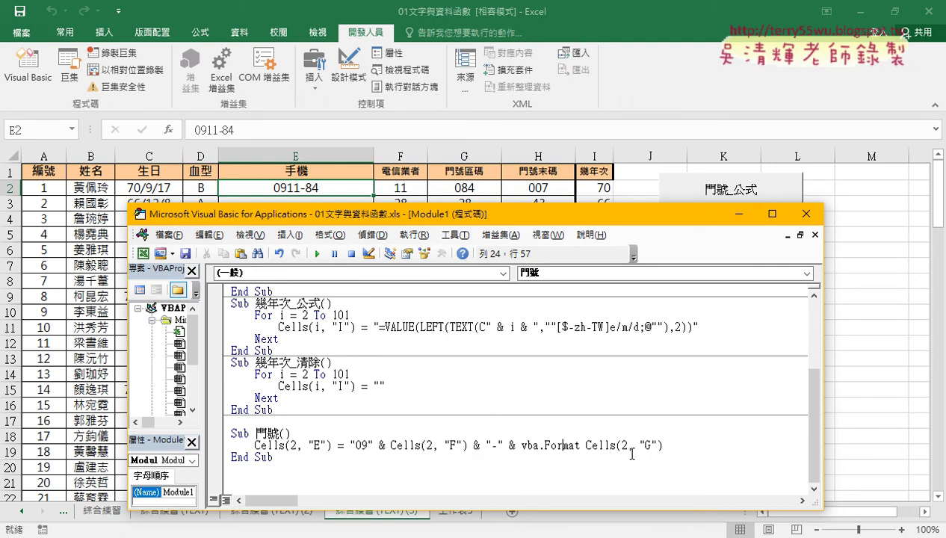
pyautogui.press('F1')
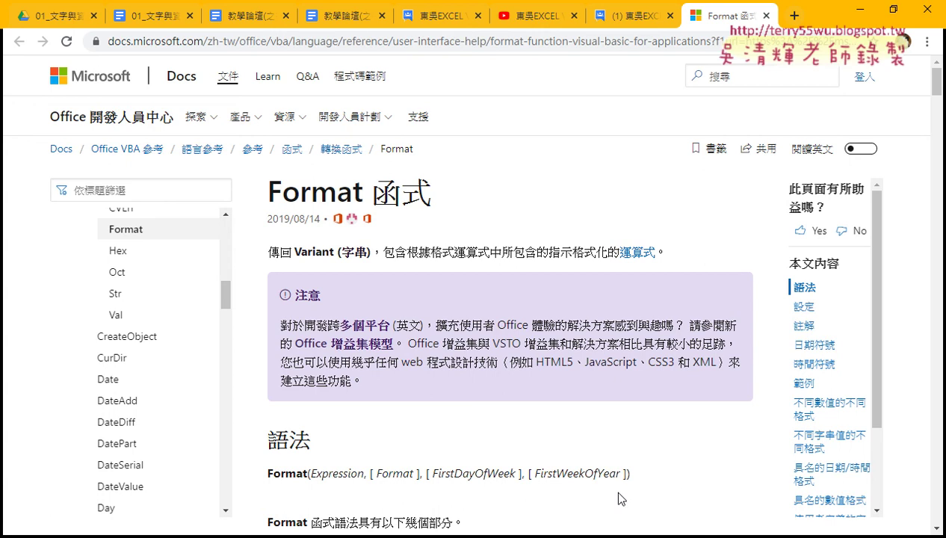
# Scroll the Format help page down to the syntax and 範例 sections
pyautogui.scroll(-1, 617, 432)
pyautogui.scroll(-1, 617, 437)
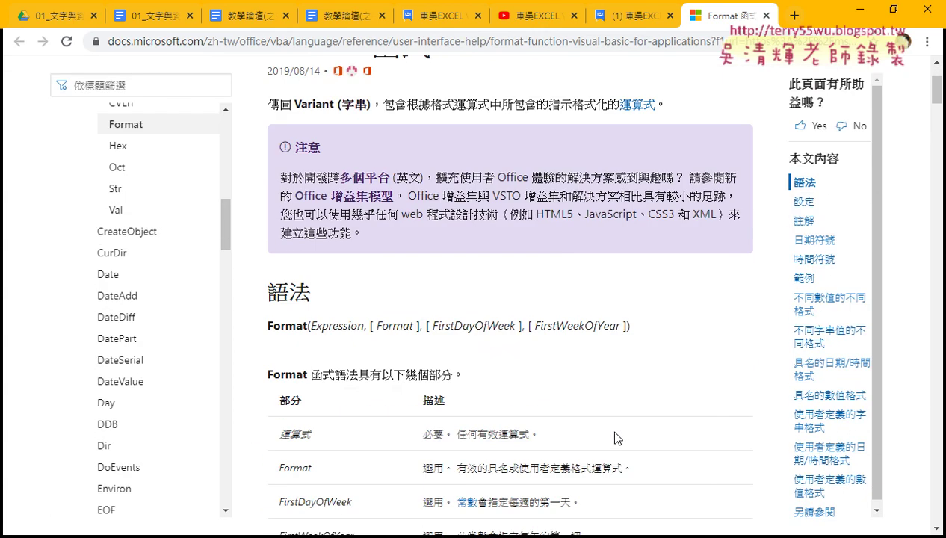
pyautogui.scroll(-1, 536, 372)
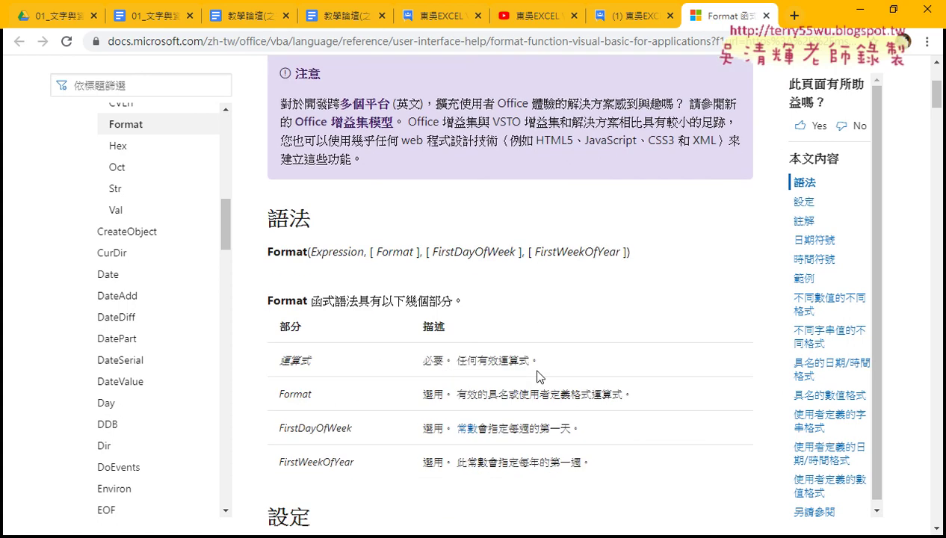
pyautogui.scroll(-4, 540, 376)
pyautogui.scroll(-2, 539, 373)
pyautogui.scroll(-4, 539, 372)
pyautogui.scroll(-2, 538, 370)
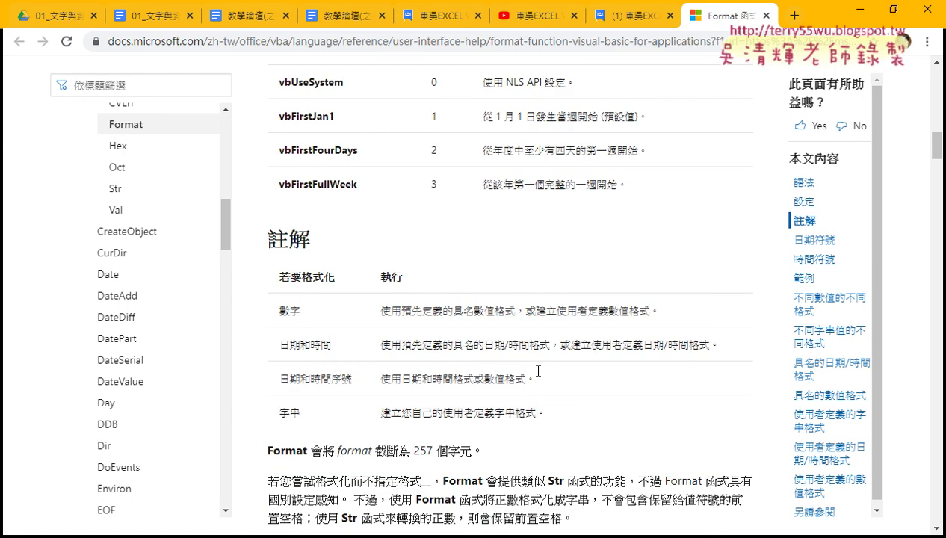
pyautogui.scroll(-2, 538, 370)
pyautogui.scroll(-1, 538, 371)
pyautogui.scroll(-3, 537, 371)
pyautogui.scroll(-1, 539, 373)
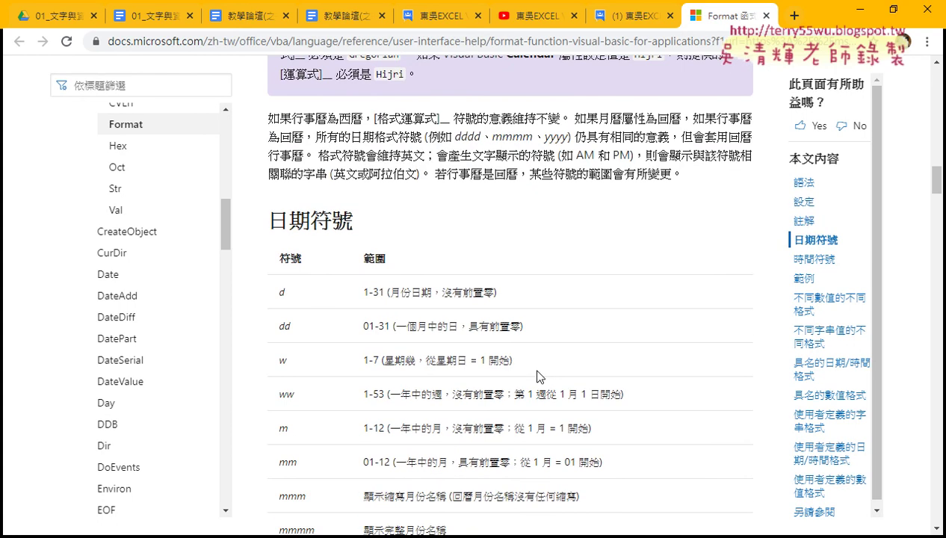
pyautogui.scroll(-5, 539, 375)
pyautogui.scroll(-2, 540, 376)
pyautogui.scroll(-3, 539, 373)
pyautogui.scroll(-1, 538, 371)
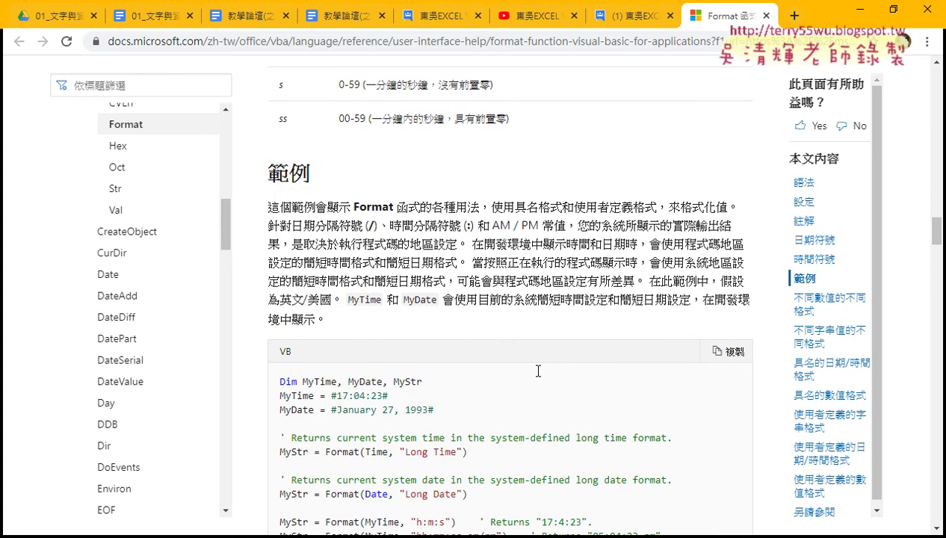
pyautogui.scroll(-2, 538, 370)
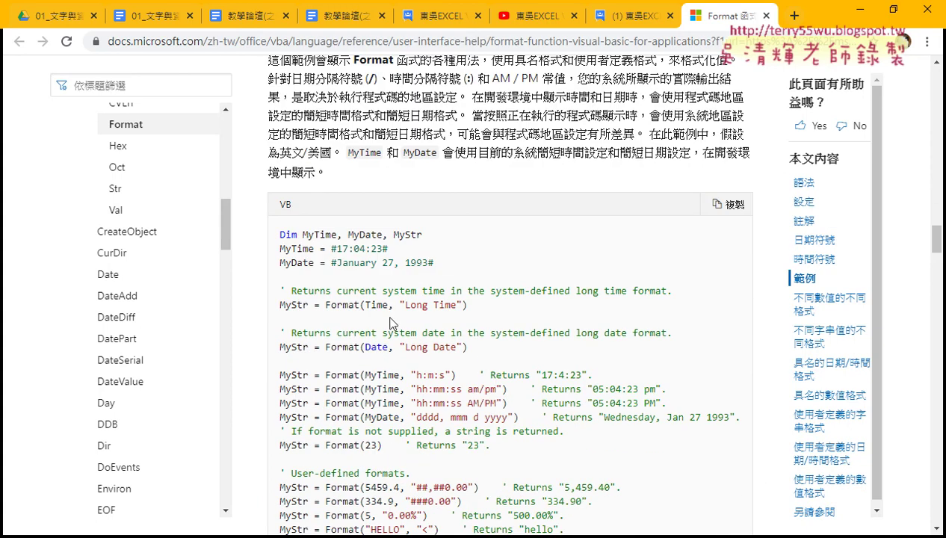
# Highlight the Format(Time, "Long Time") example, then minimise Chrome to return to the macro
pyautogui.moveTo(320, 304); pyautogui.dragTo(472, 307)
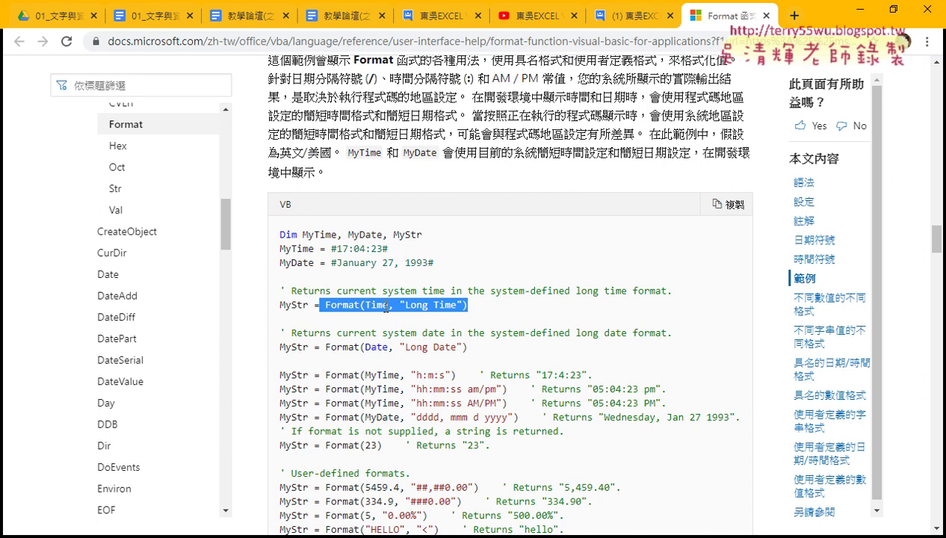
pyautogui.click(372, 306)
pyautogui.moveTo(365, 305); pyautogui.dragTo(462, 305)
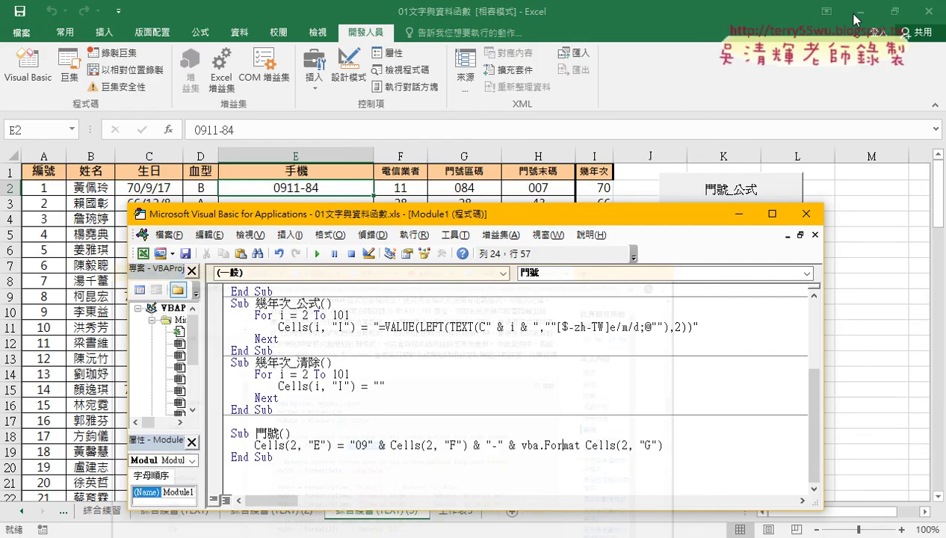
pyautogui.click(858, 9)
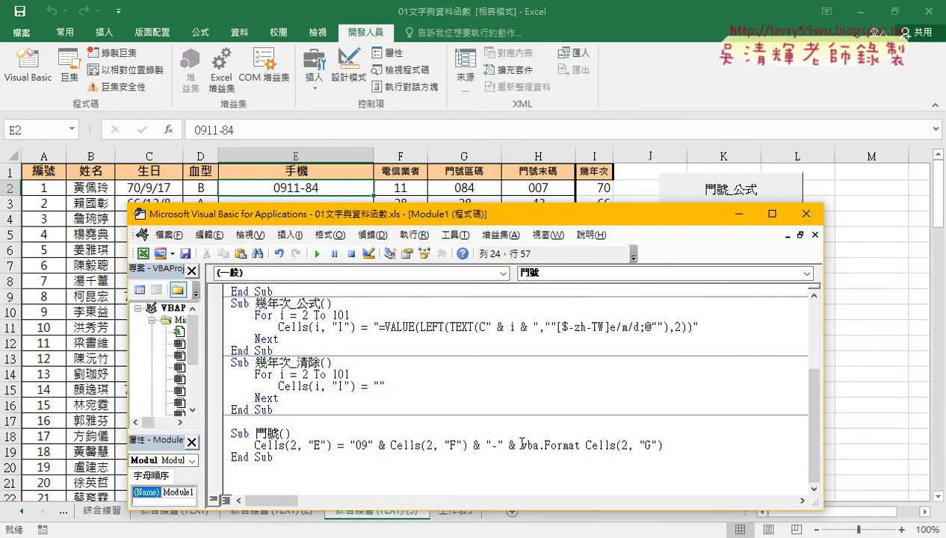
# Rewrite the column G part as Format(Cells(2, "G"), "000")
pyautogui.click(579, 445)
pyautogui.write('(')
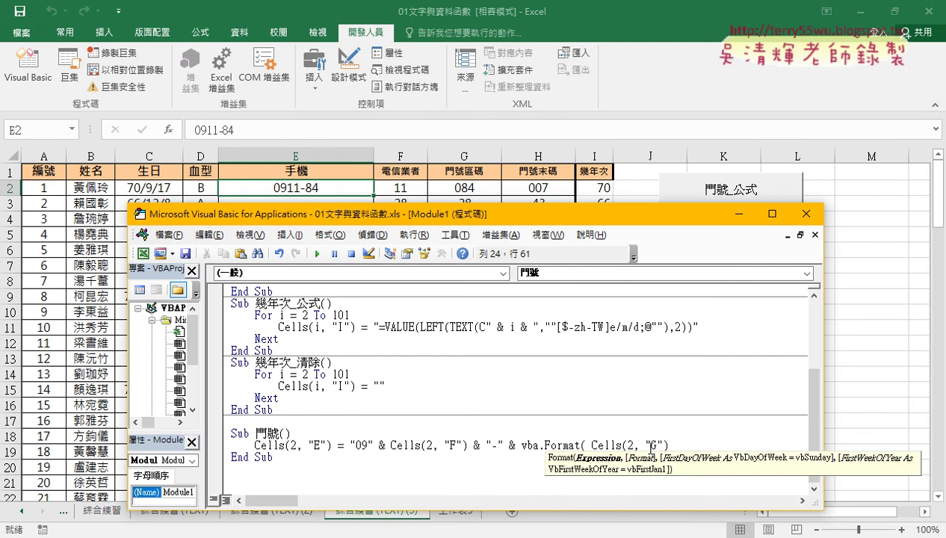
pyautogui.press('Delete')
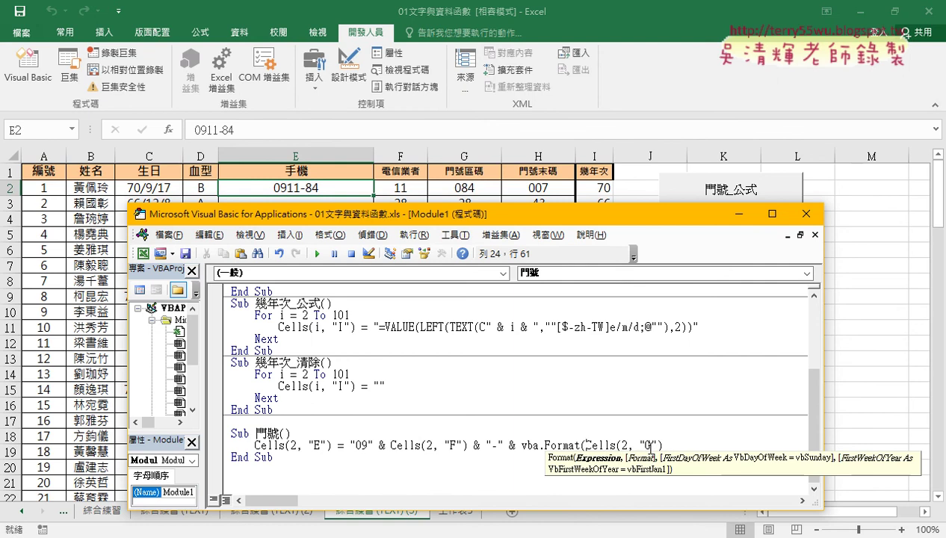
pyautogui.press('Right')
pyautogui.press('Right')
pyautogui.press('Right')
pyautogui.press('Right')
pyautogui.press('Right')
pyautogui.press('Right')
pyautogui.press('Right')
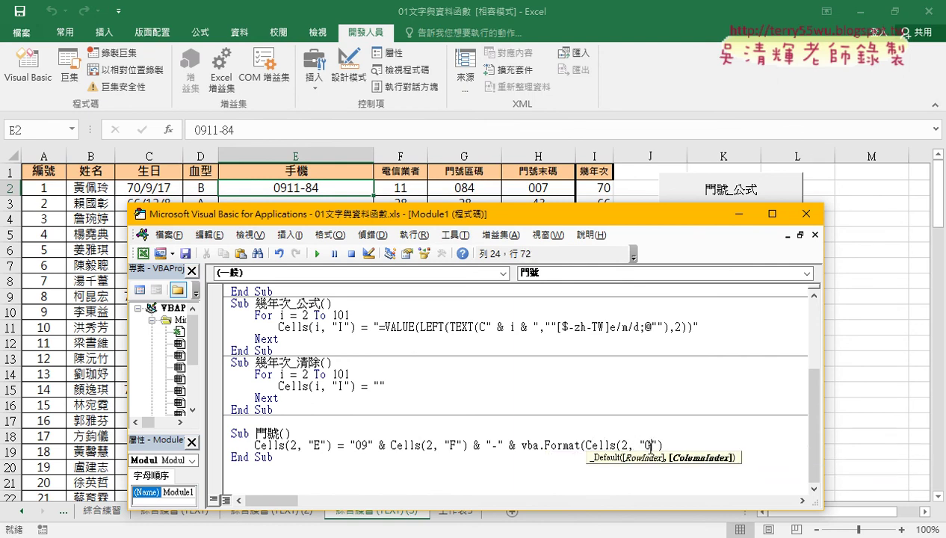
pyautogui.press('Right')
pyautogui.press('Right')
pyautogui.write(',')
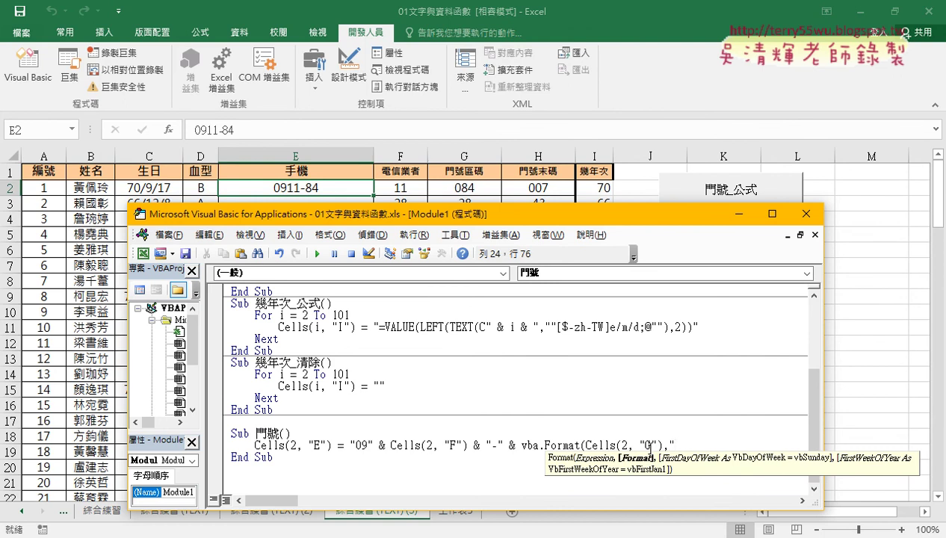
pyautogui.write('000"')
pyautogui.write(')')
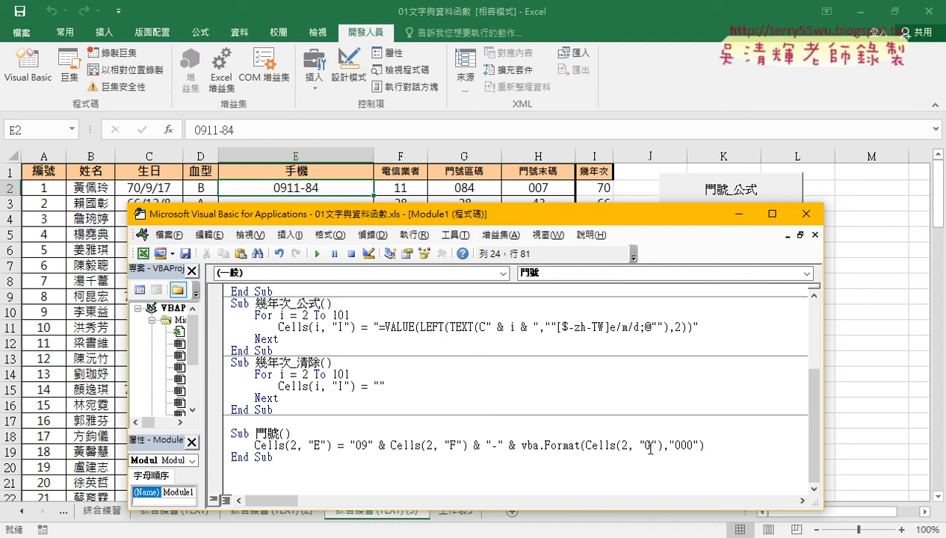
# Remove the vba. prefix before Format and run the macro so E2 shows 0911-084
pyautogui.press('Left')
pyautogui.press('Left')
pyautogui.press('Left')
pyautogui.press('Left')
pyautogui.hotkey('shift', 'Right')
pyautogui.hotkey('shift', 'Right')
pyautogui.hotkey('shift', 'Right')
pyautogui.hotkey('shift', 'Right')
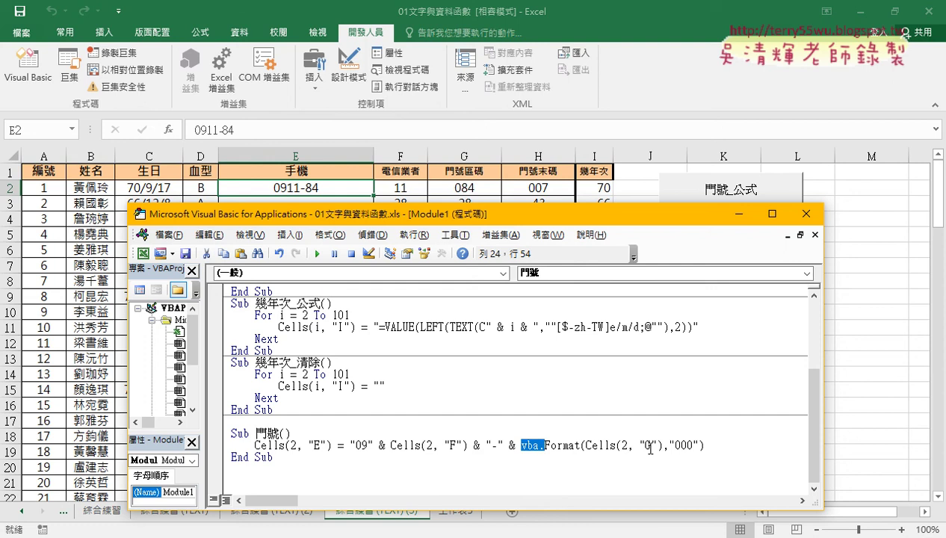
pyautogui.press('Delete')
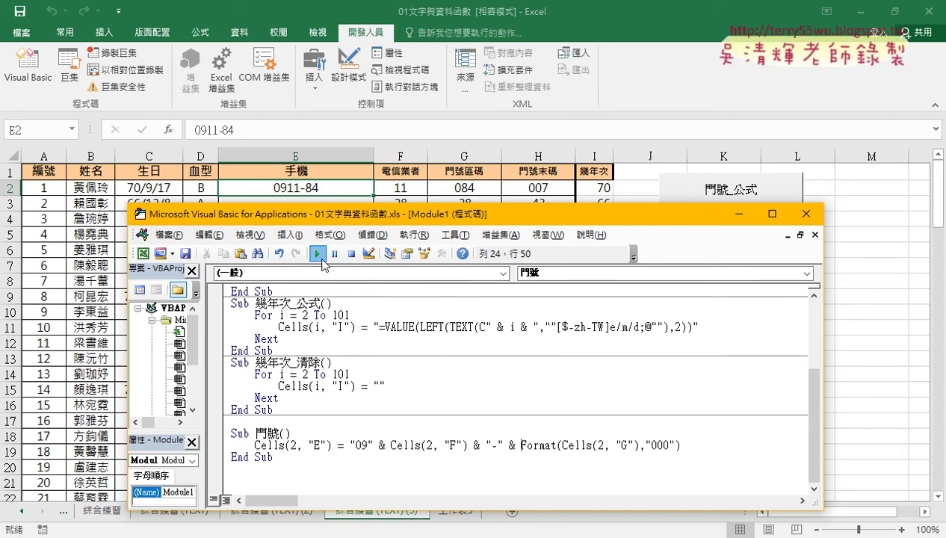
pyautogui.click(322, 259)
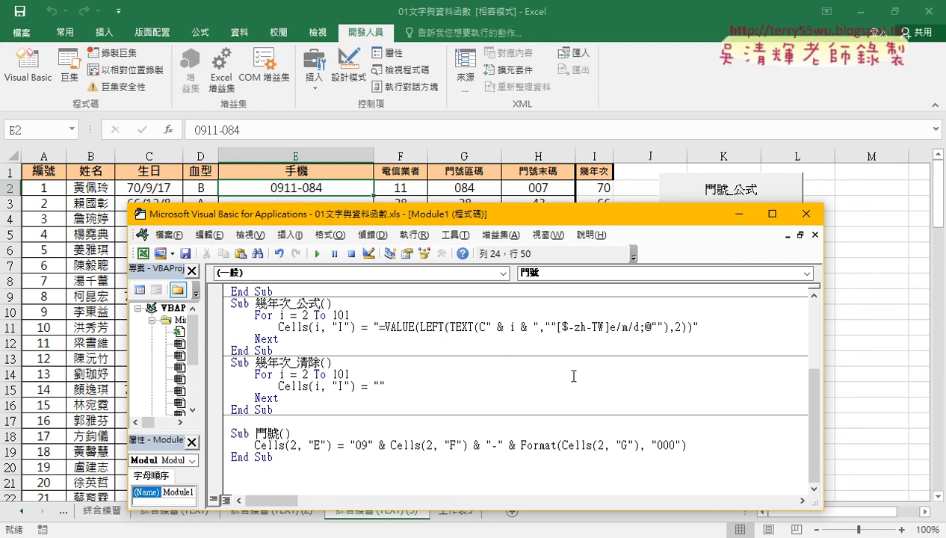
pyautogui.moveTo(822, 423); pyautogui.dragTo(910, 422)
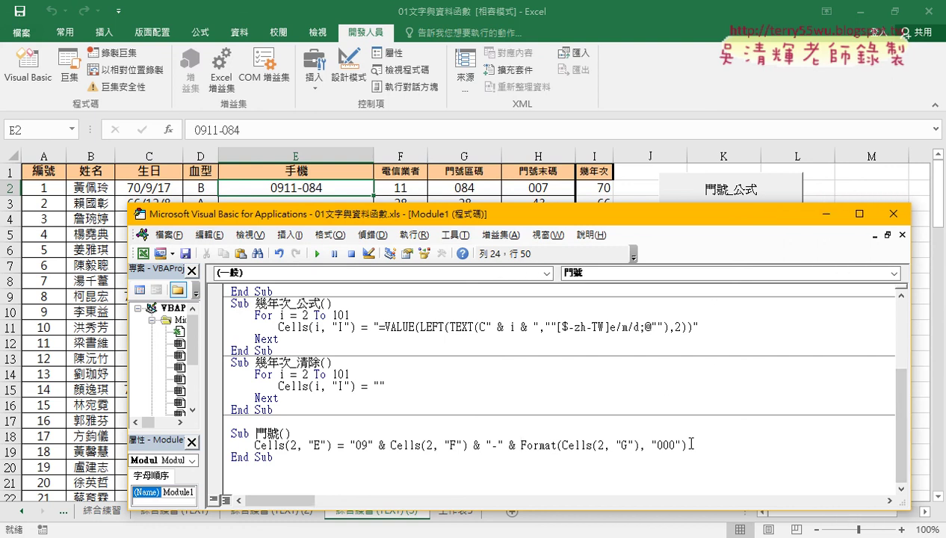
pyautogui.moveTo(689, 444); pyautogui.dragTo(468, 445)
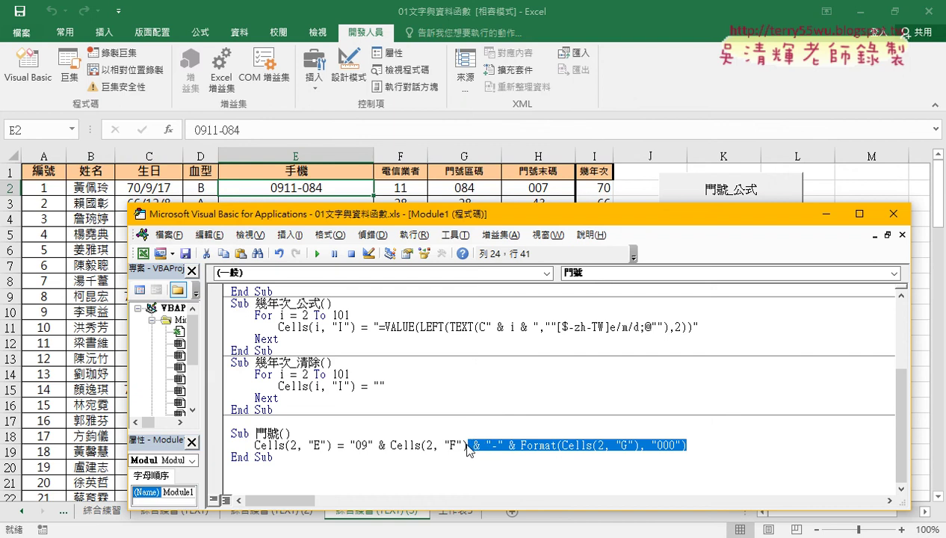
pyautogui.moveTo(468, 448); pyautogui.dragTo(697, 447)
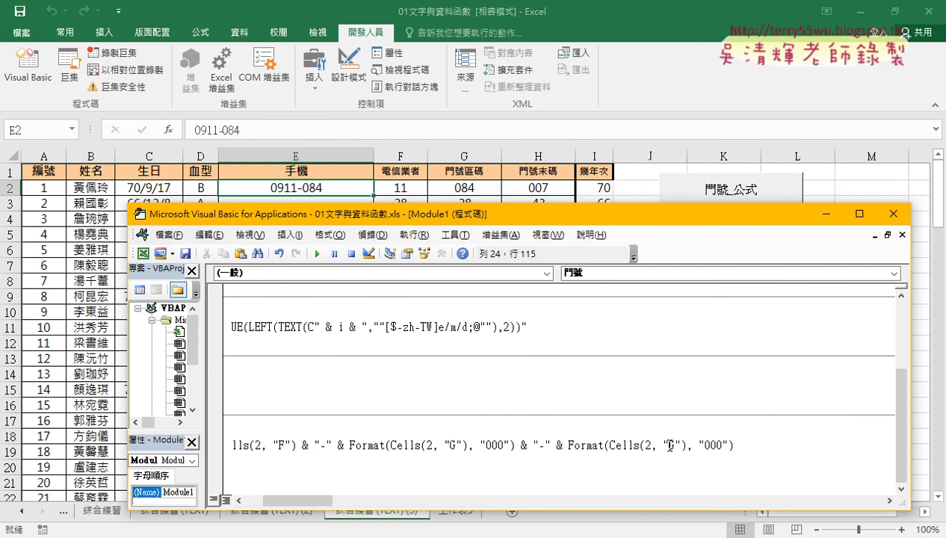
pyautogui.write('H')
pyautogui.write('H')
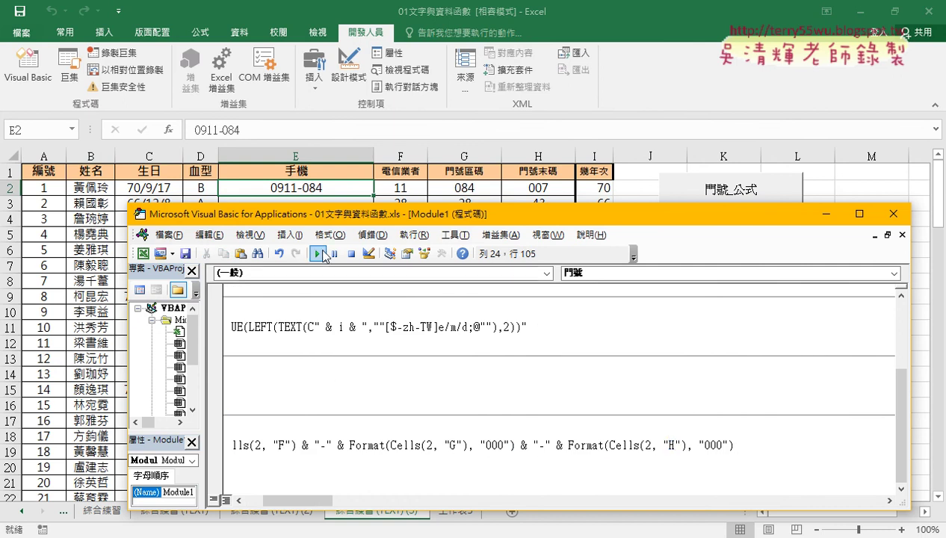
pyautogui.click(317, 253)
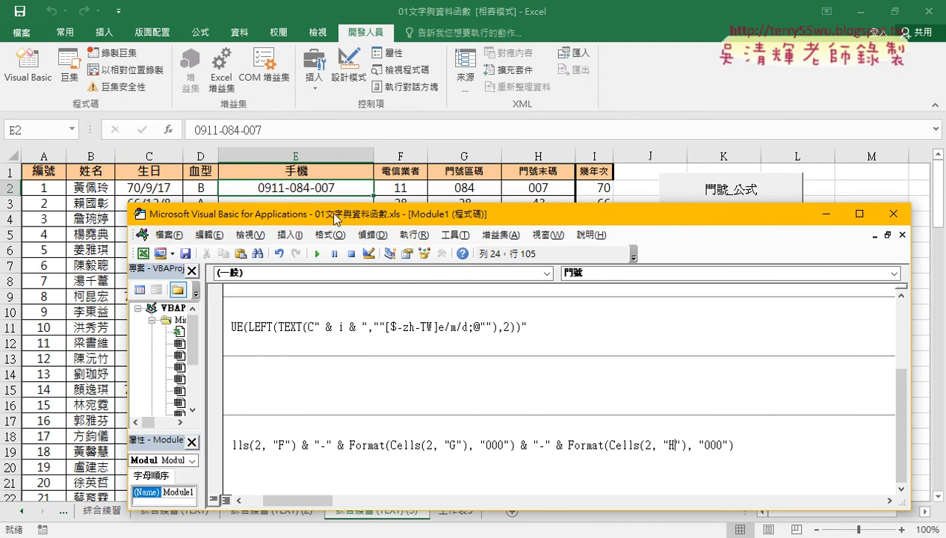
pyautogui.moveTo(330, 215); pyautogui.dragTo(491, 128)
pyautogui.moveTo(478, 413); pyautogui.dragTo(456, 413)
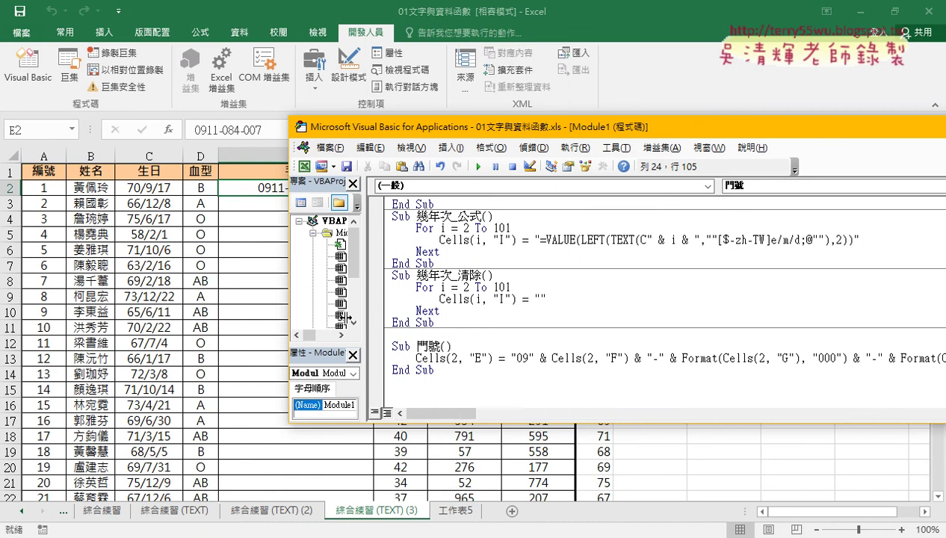
# Copy the For…Next loop from Sub 清除 into a new line under the 門號 header
pyautogui.moveTo(372, 324); pyautogui.dragTo(350, 315)
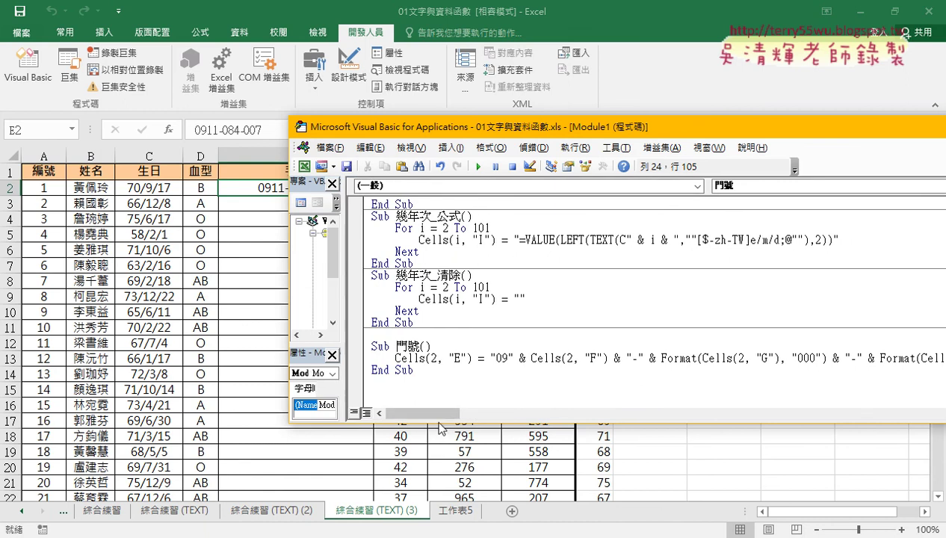
pyautogui.moveTo(439, 426); pyautogui.dragTo(439, 492)
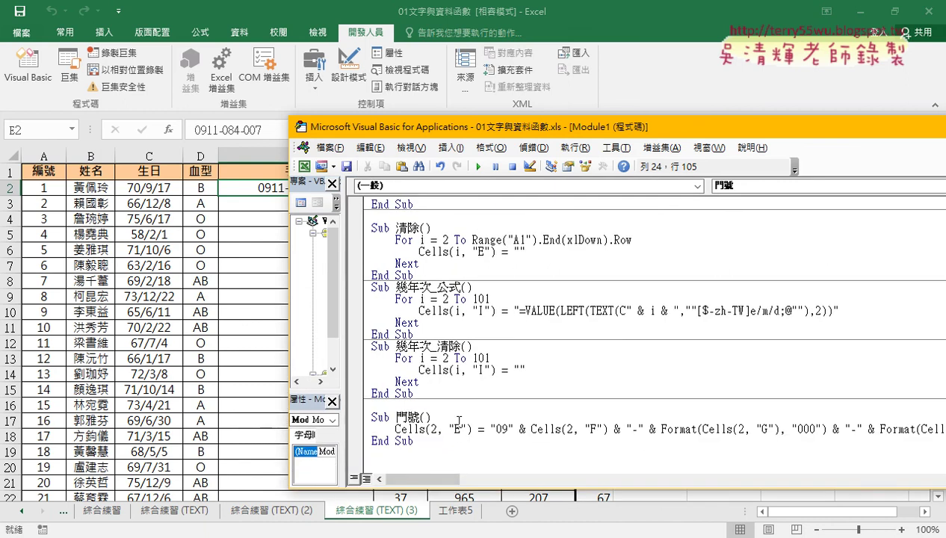
pyautogui.click(428, 416)
pyautogui.press('Return')
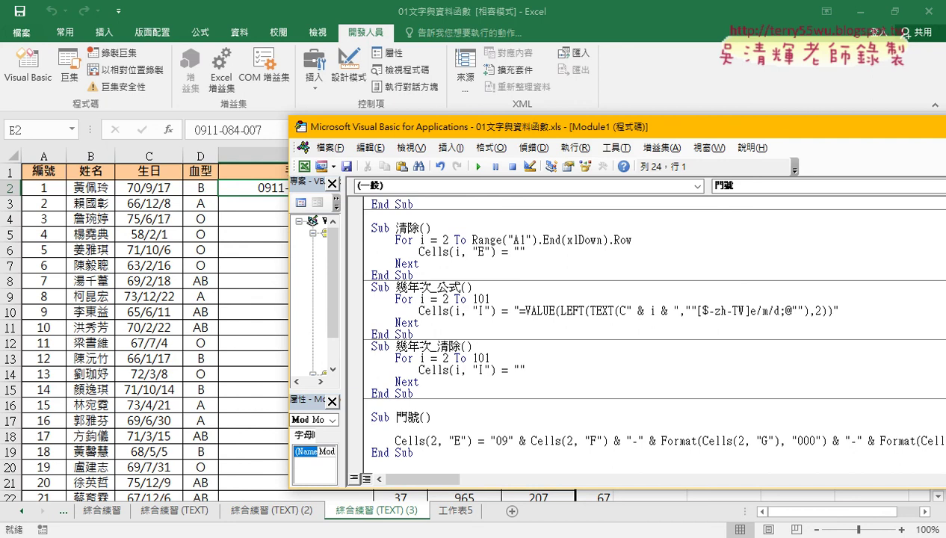
pyautogui.moveTo(632, 240); pyautogui.dragTo(366, 235)
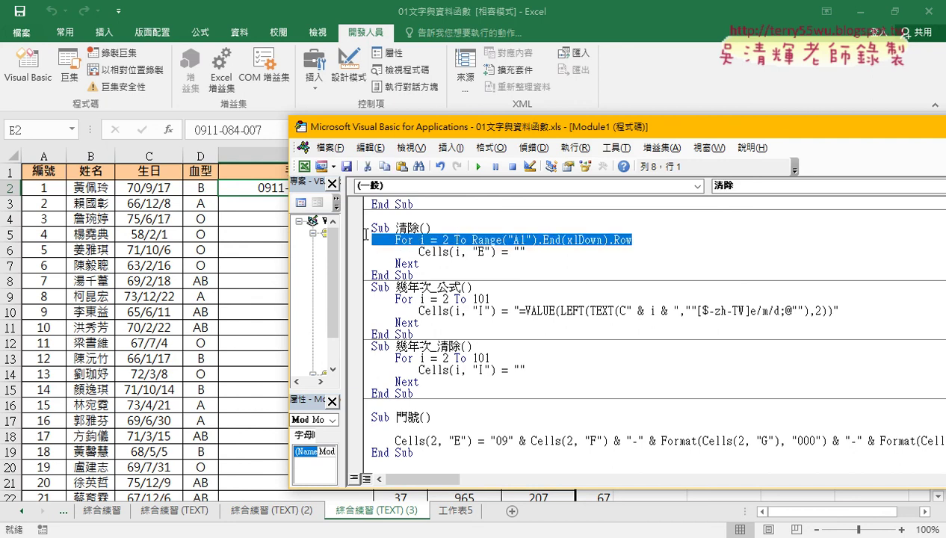
pyautogui.keyDown('shift'); pyautogui.click(427, 262); pyautogui.keyUp('shift')
pyautogui.rightClick(393, 246)
pyautogui.click(413, 278)
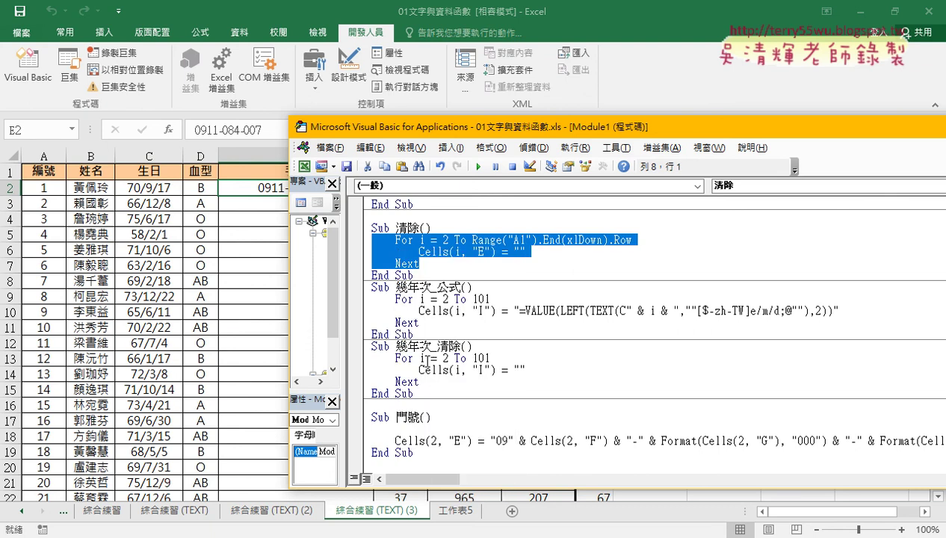
pyautogui.click(411, 428)
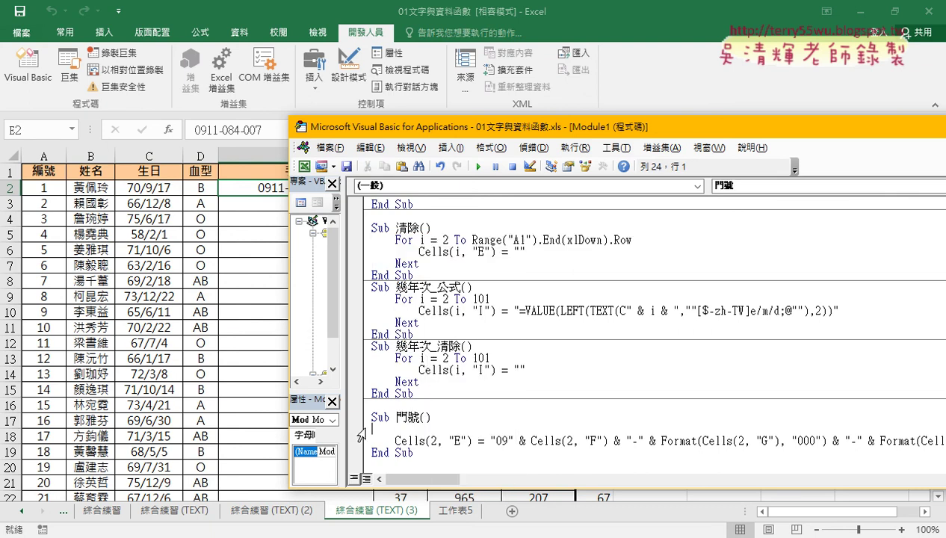
pyautogui.write('For i = 2 To Range("A1").End(xlDown).Row         Cells(i, "E") = ""     Next')
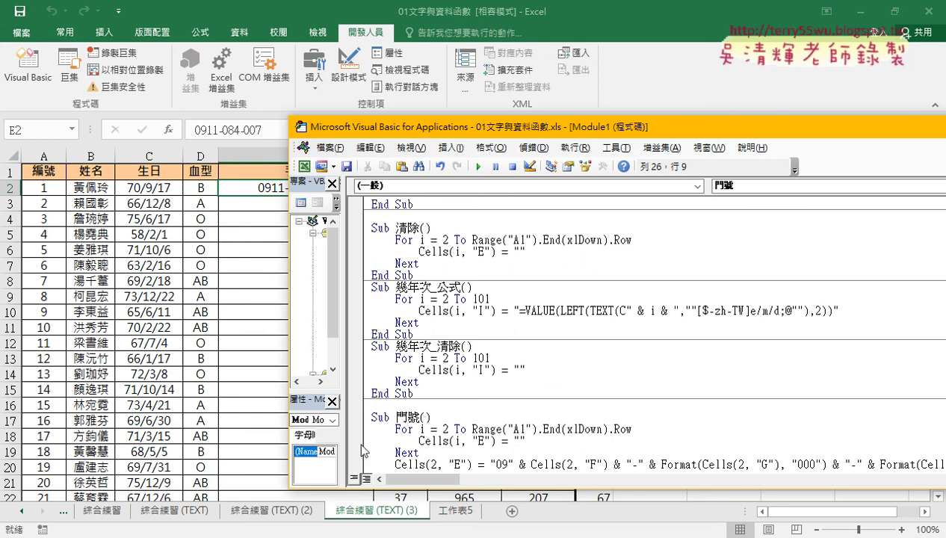
# Replace the loop's column-E clearing line with the indented Cells(2, "E") assignment
pyautogui.click(364, 440)
pyautogui.press('Delete')
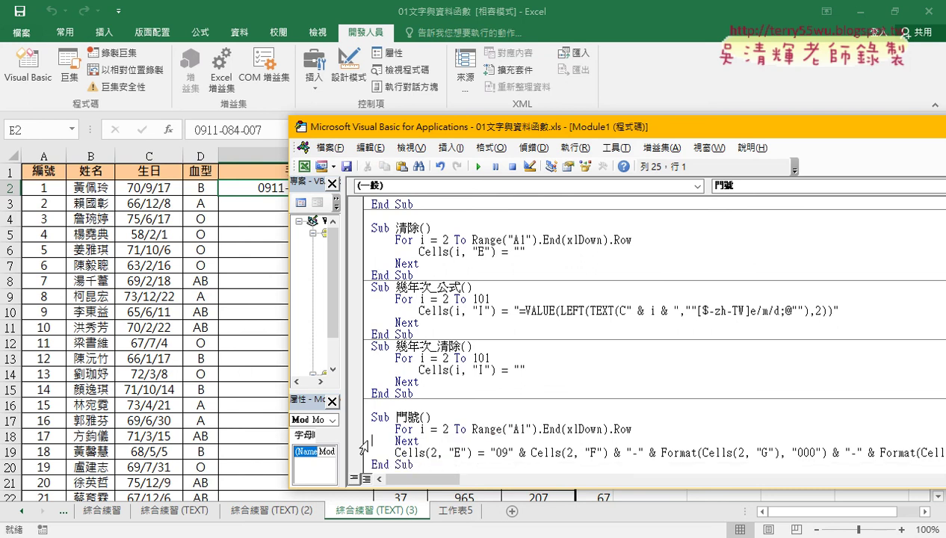
pyautogui.press('Return')
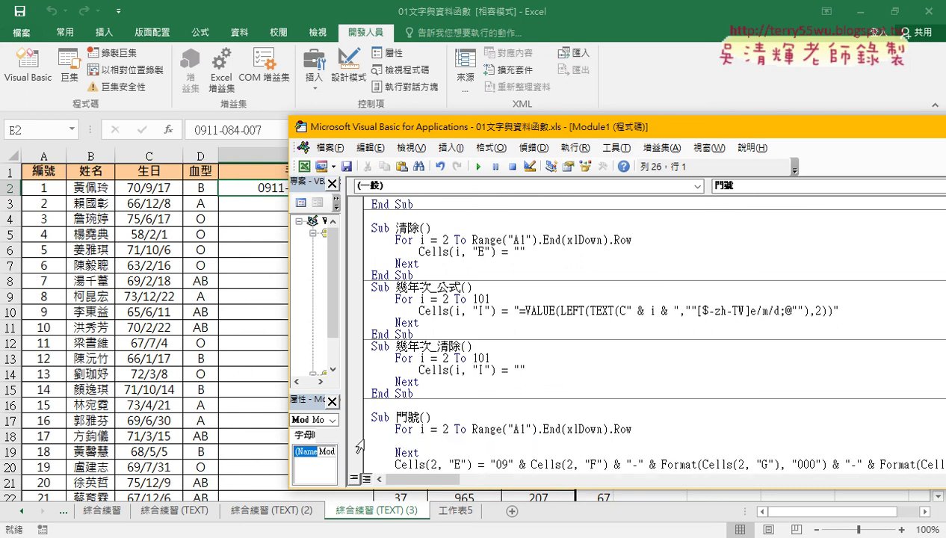
pyautogui.click(367, 464)
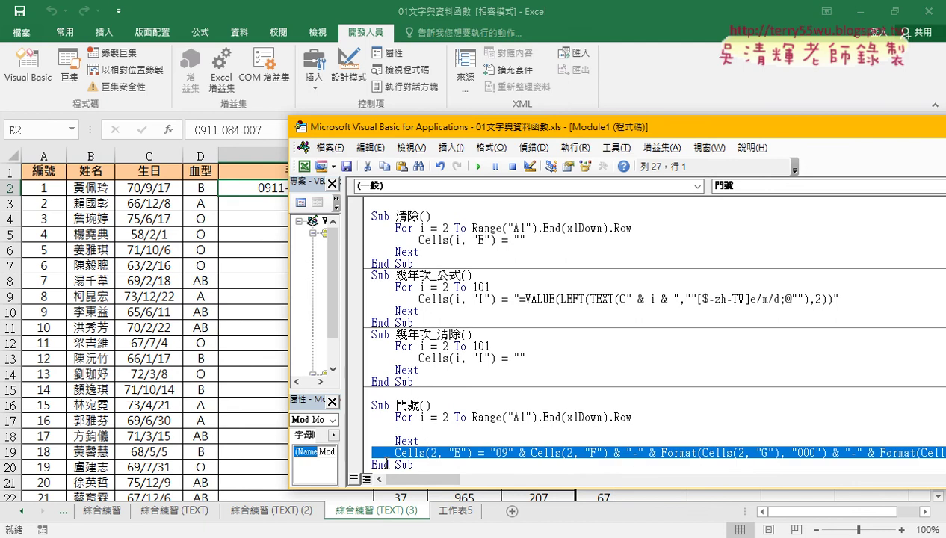
pyautogui.moveTo(374, 440); pyautogui.dragTo(374, 430)
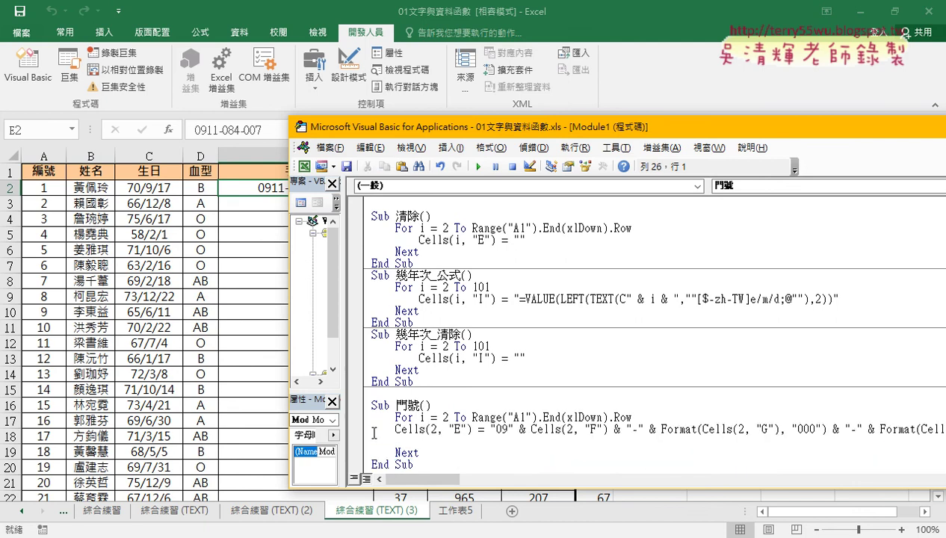
pyautogui.press('Tab')
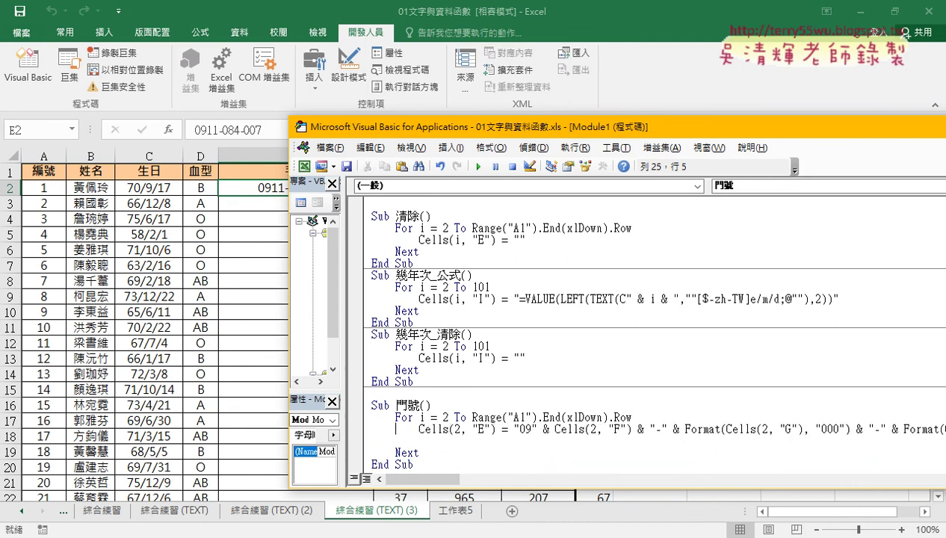
pyautogui.click(367, 441)
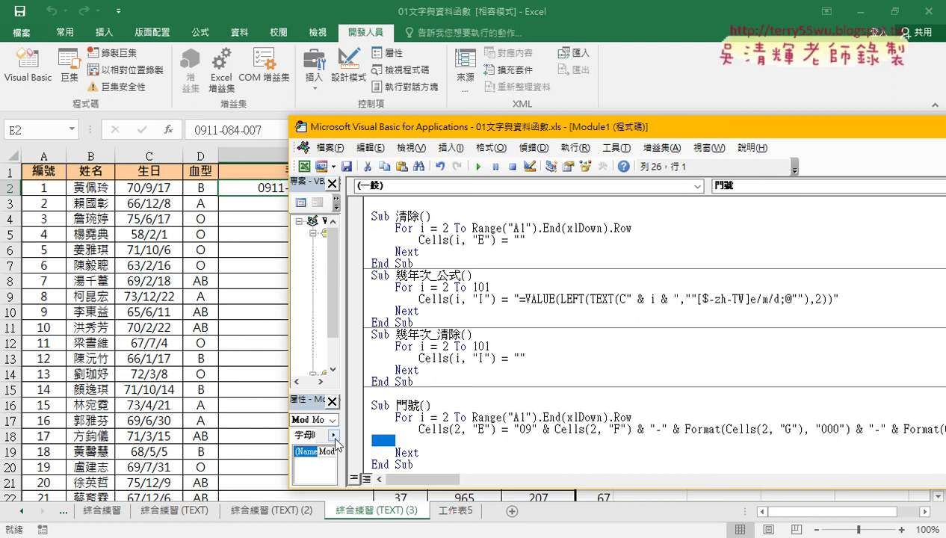
pyautogui.press('Delete')
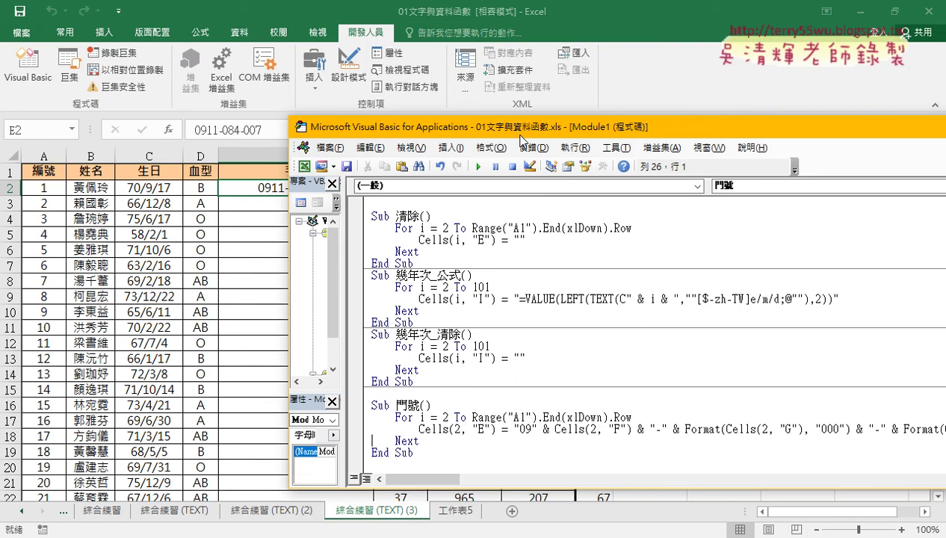
pyautogui.moveTo(518, 134); pyautogui.dragTo(261, 126)
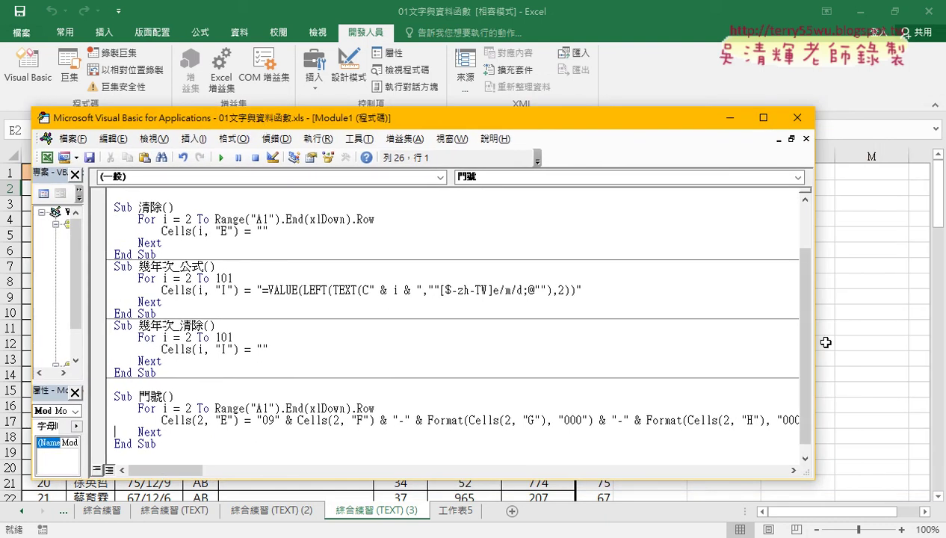
# Change Cells(2, …) to Cells(i, …) for columns E, F, G and H
pyautogui.moveTo(816, 342); pyautogui.dragTo(891, 342)
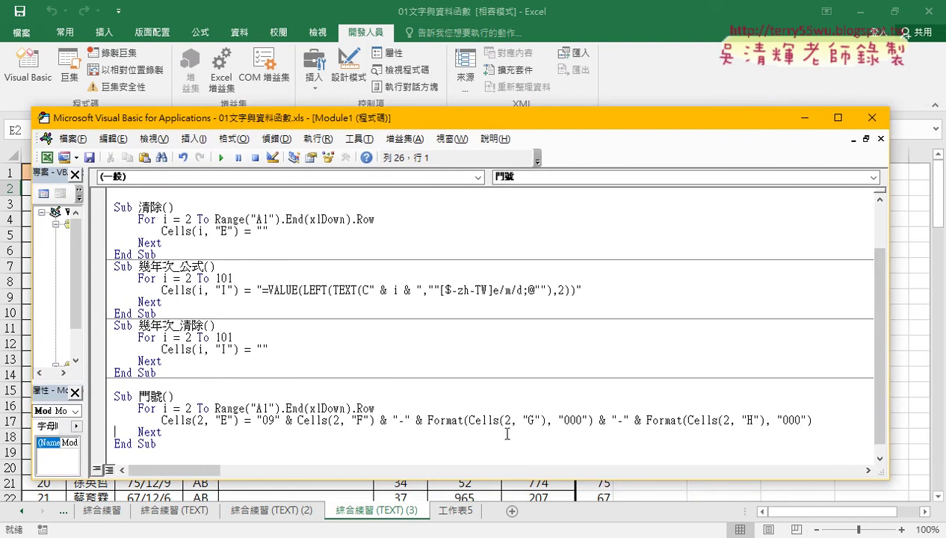
pyautogui.doubleClick(200, 420)
pyautogui.write('i')
pyautogui.doubleClick(337, 420)
pyautogui.write('i')
pyautogui.doubleClick(508, 420)
pyautogui.write('i')
pyautogui.doubleClick(725, 420)
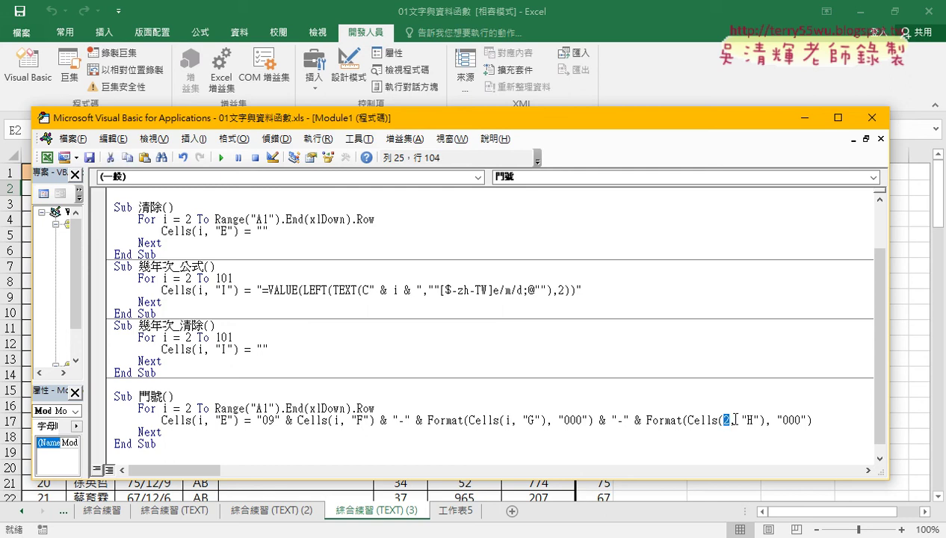
pyautogui.write('i')
pyautogui.moveTo(889, 384); pyautogui.dragTo(845, 383)
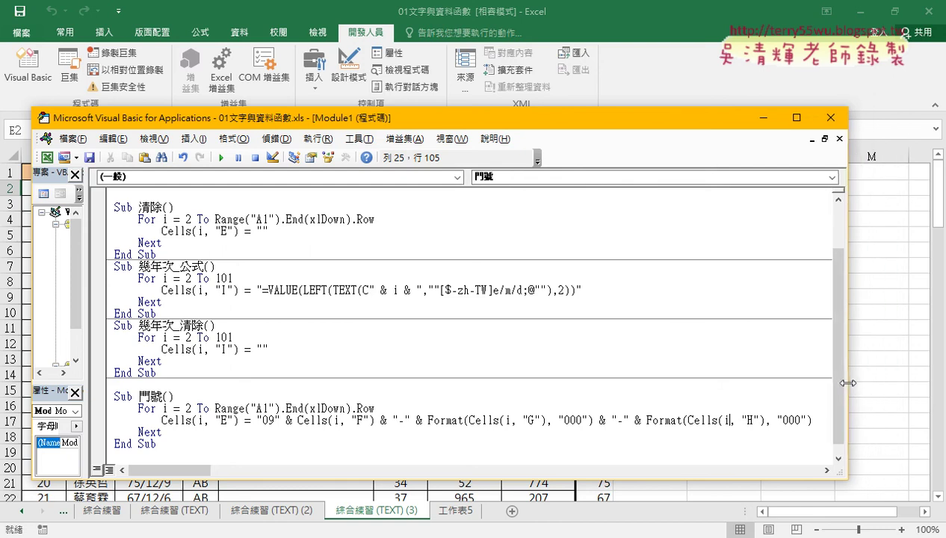
pyautogui.moveTo(388, 125); pyautogui.dragTo(743, 143)
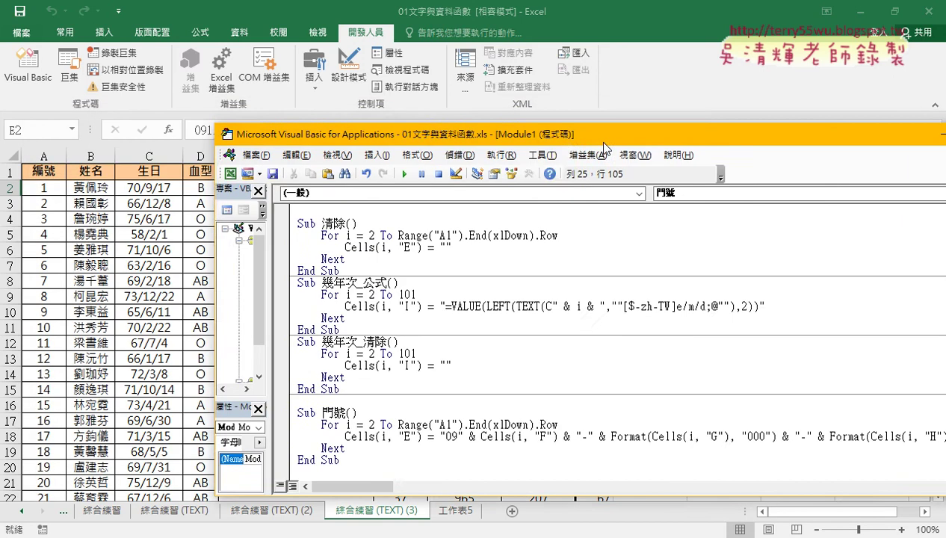
# Run the looped 門號 macro from inside its code
pyautogui.scroll(-1, 732, 365)
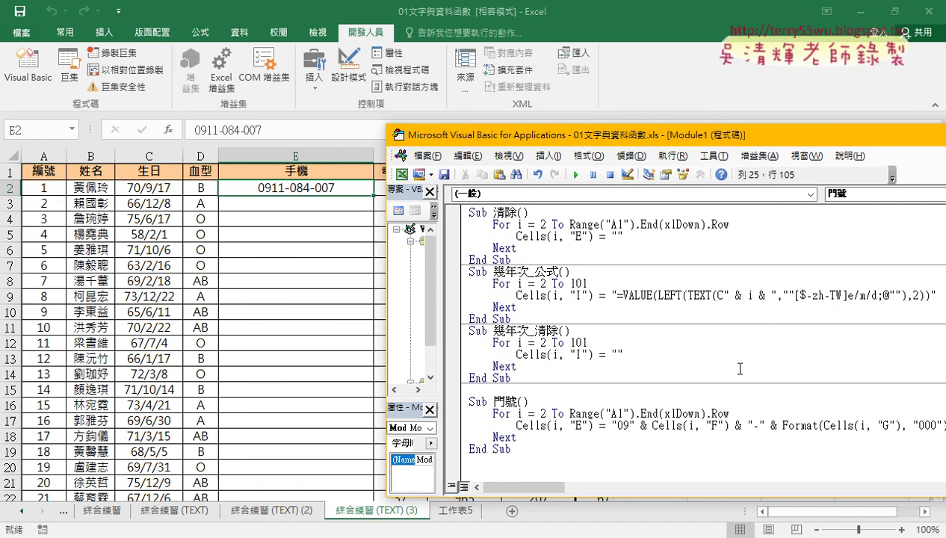
pyautogui.click(554, 426)
pyautogui.moveTo(492, 401); pyautogui.dragTo(506, 438)
pyautogui.click(514, 413)
pyautogui.click(576, 175)
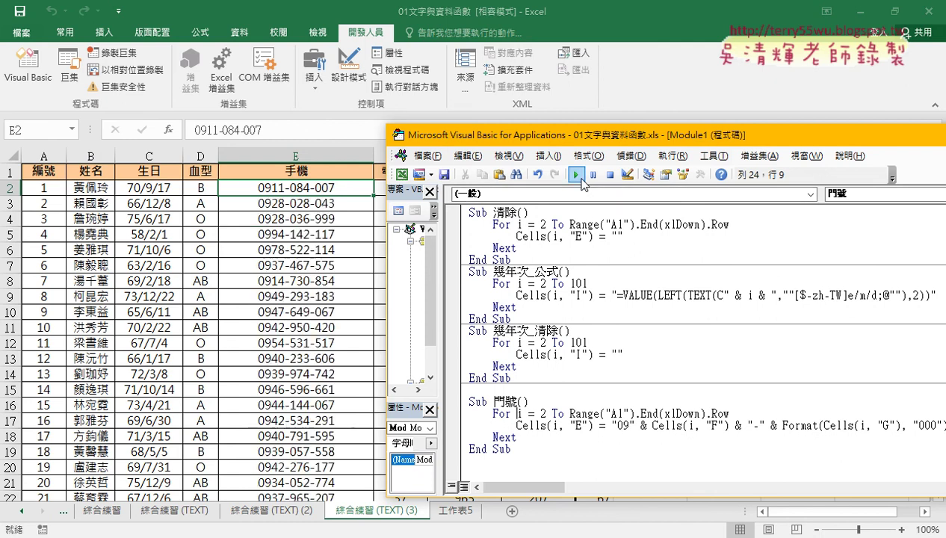
pyautogui.click(291, 207)
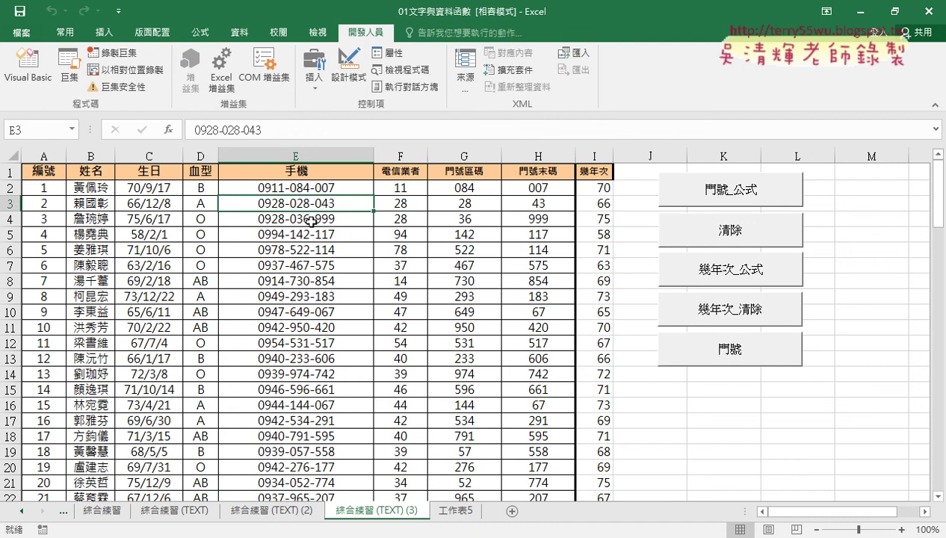
pyautogui.click(308, 219)
pyautogui.click(310, 235)
pyautogui.click(307, 251)
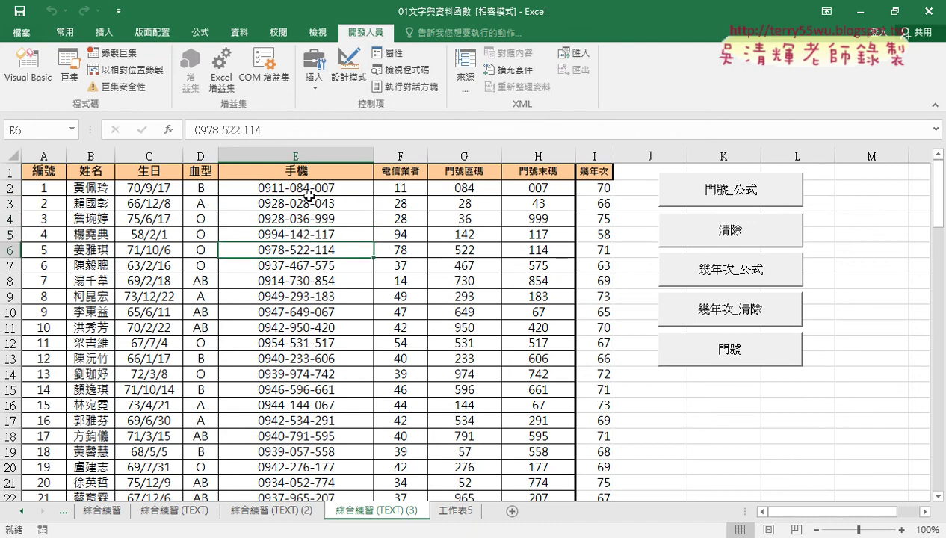
pyautogui.click(304, 190)
pyautogui.click(28, 67)
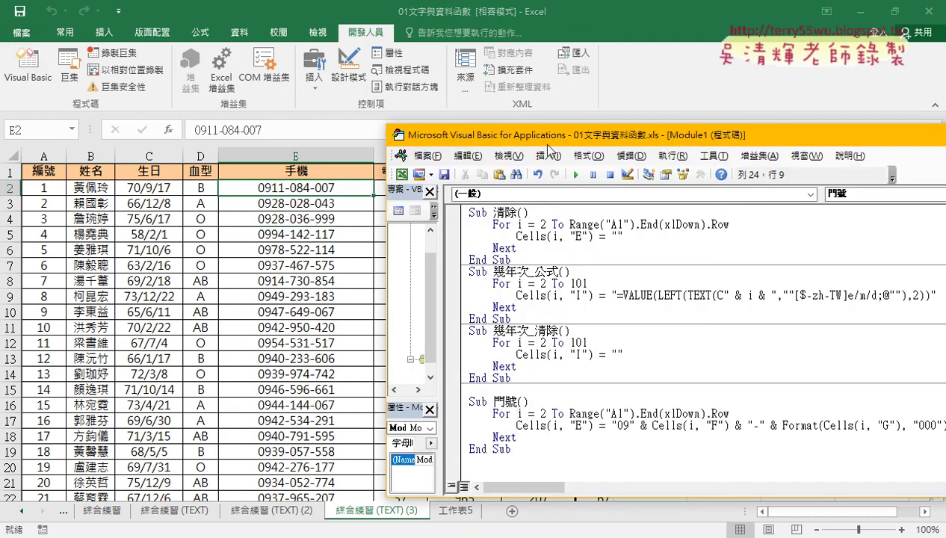
pyautogui.moveTo(536, 111); pyautogui.dragTo(206, 122)
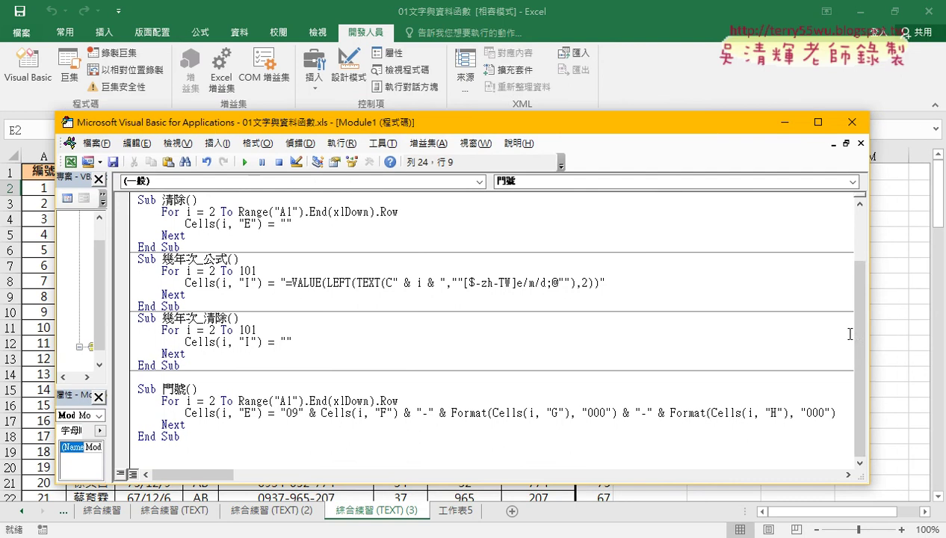
pyautogui.moveTo(869, 335); pyautogui.dragTo(894, 335)
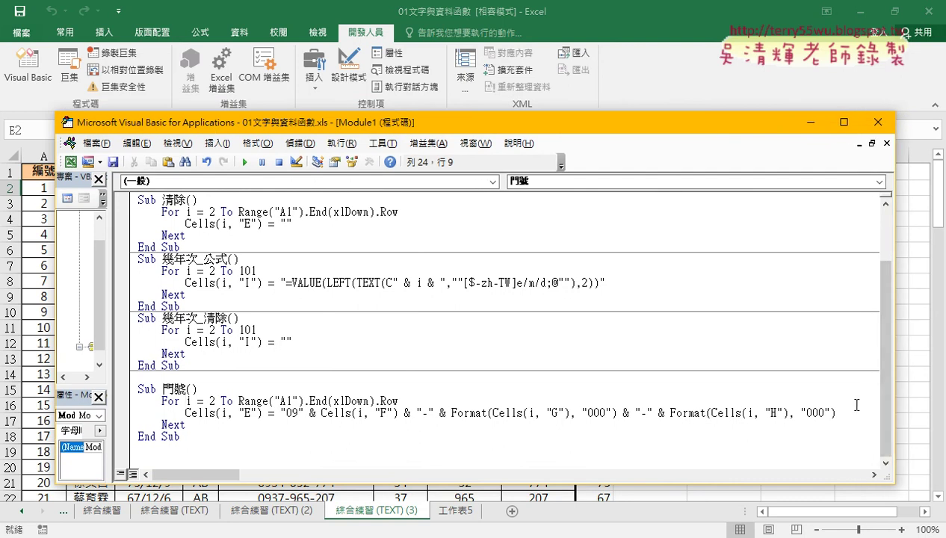